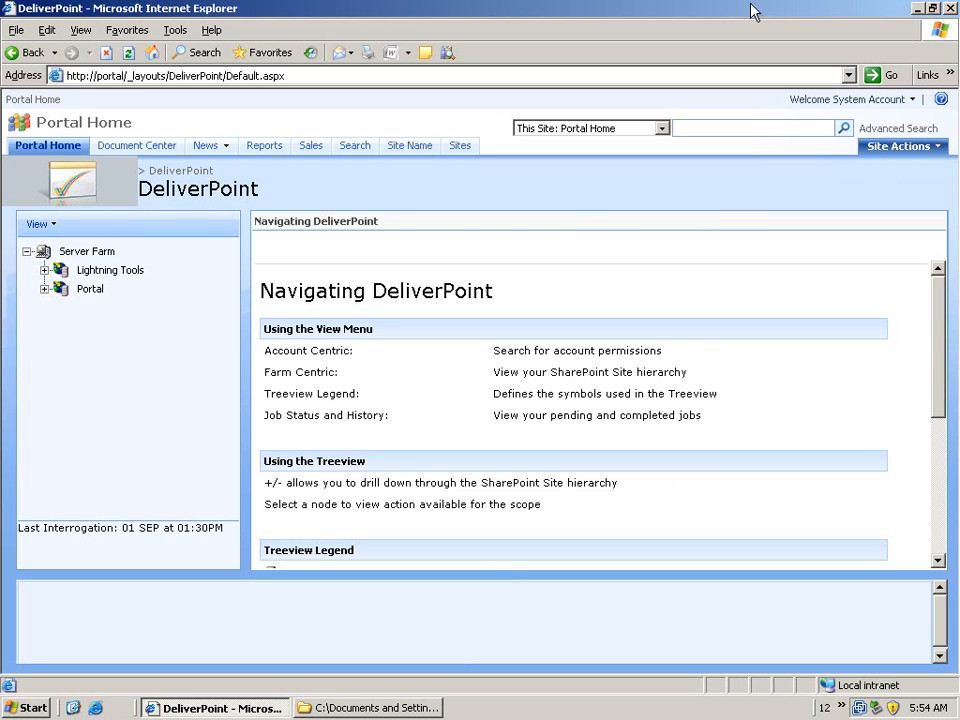
Close the DeliverPoint browser window and uninstall DeliverPoint 2007 using the DeliverPoint.msi package
{"action": "left_click", "coordinate": [948, 9]}
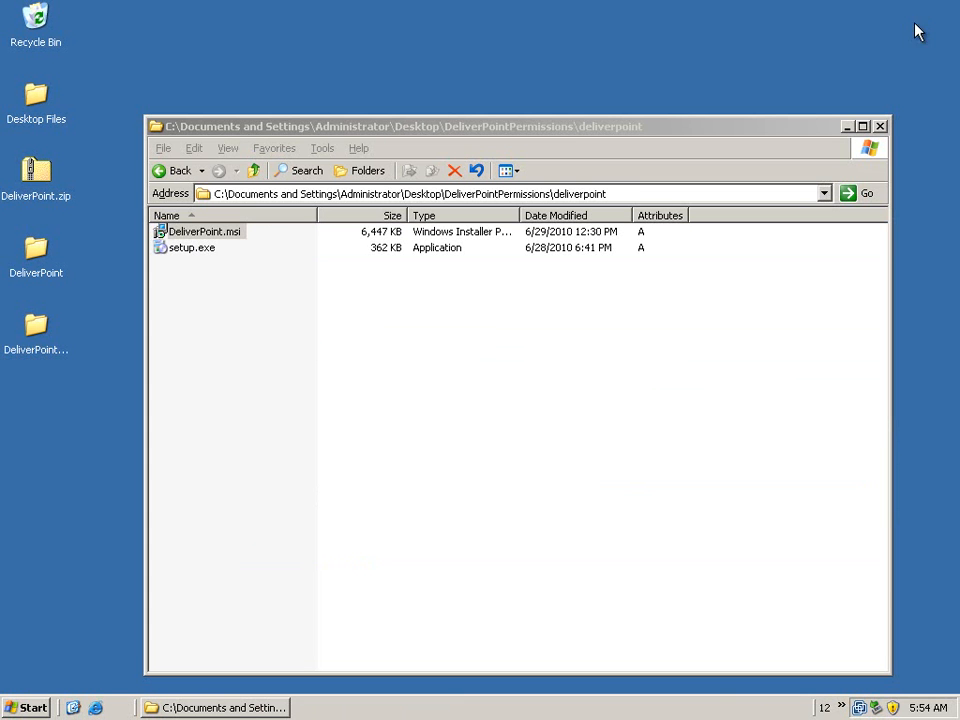
{"action": "double_click", "coordinate": [231, 236]}
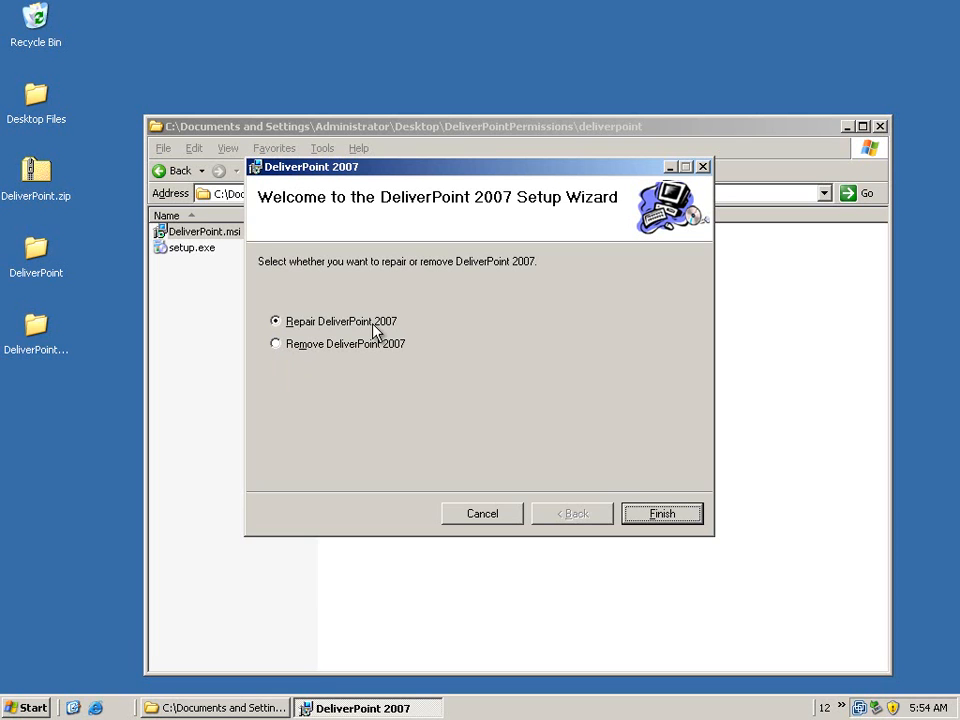
{"action": "left_click", "coordinate": [320, 344]}
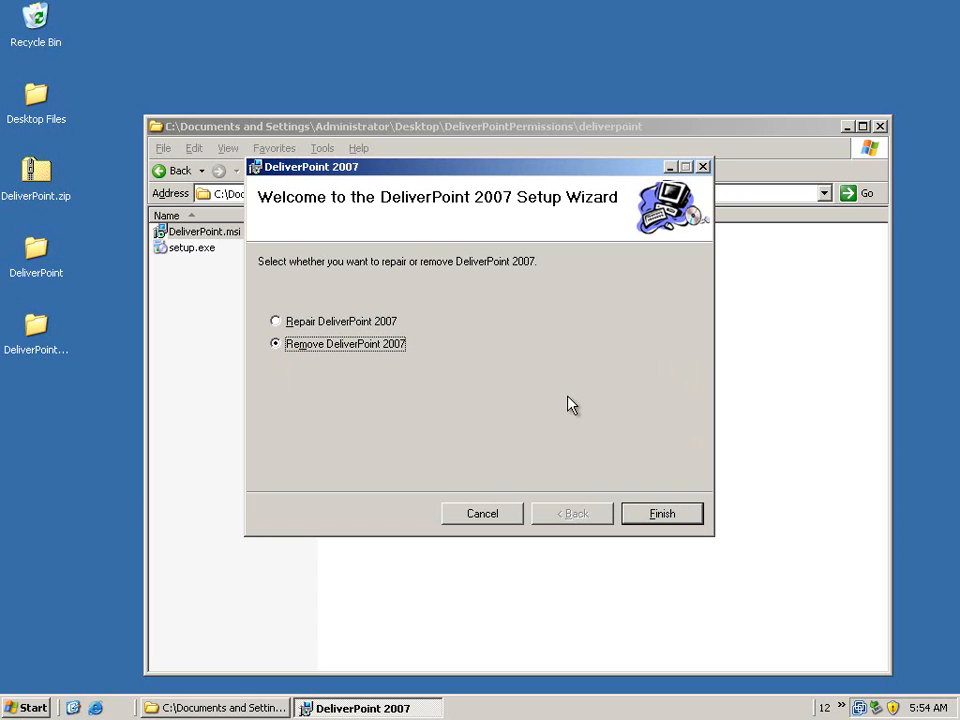
{"action": "left_click", "coordinate": [645, 514]}
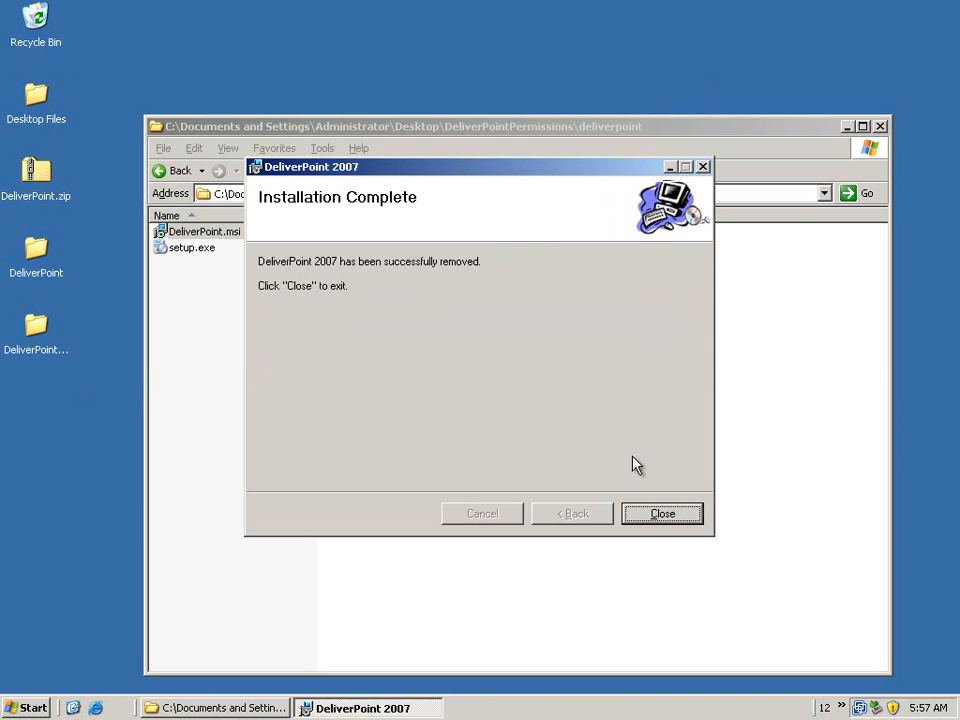
{"action": "left_click", "coordinate": [650, 516]}
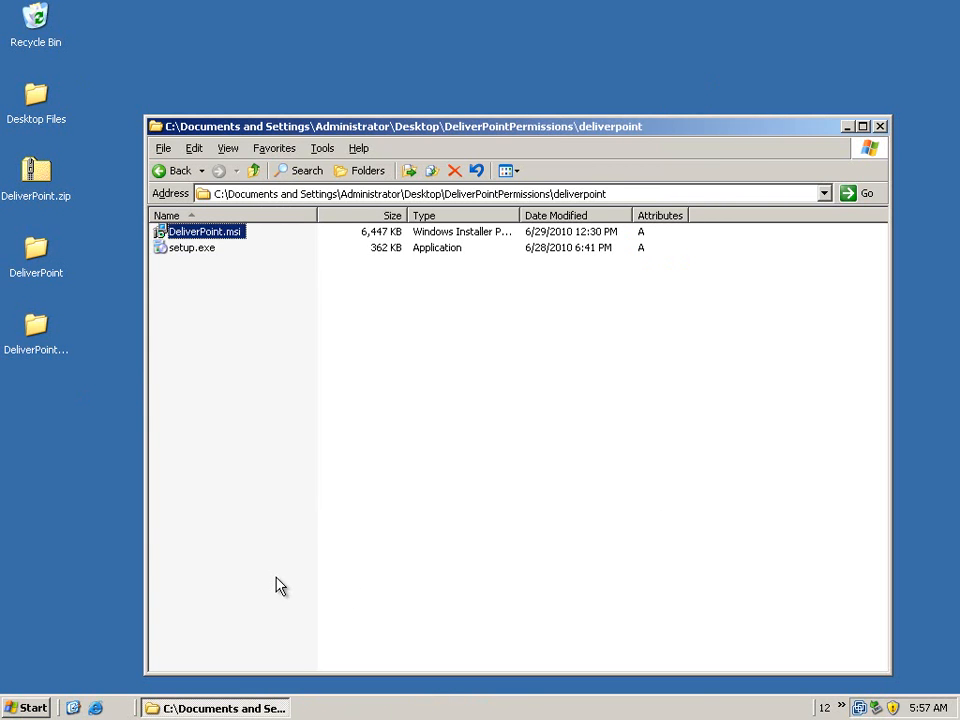
{"action": "left_click", "coordinate": [96, 707]}
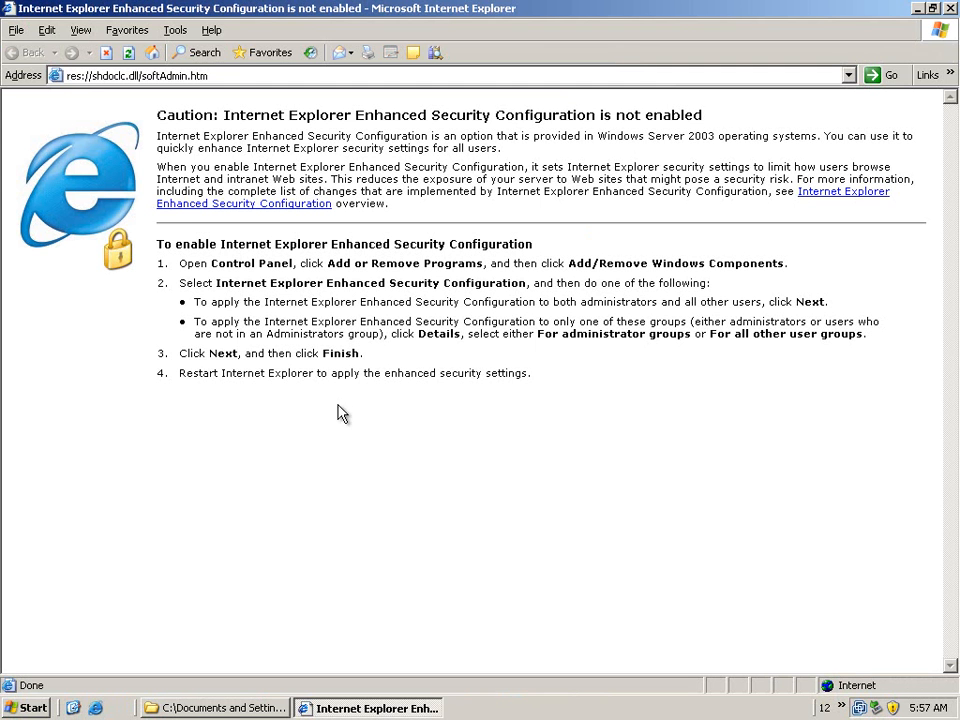
{"action": "left_click", "coordinate": [223, 75]}
{"action": "type", "text": "ht"}
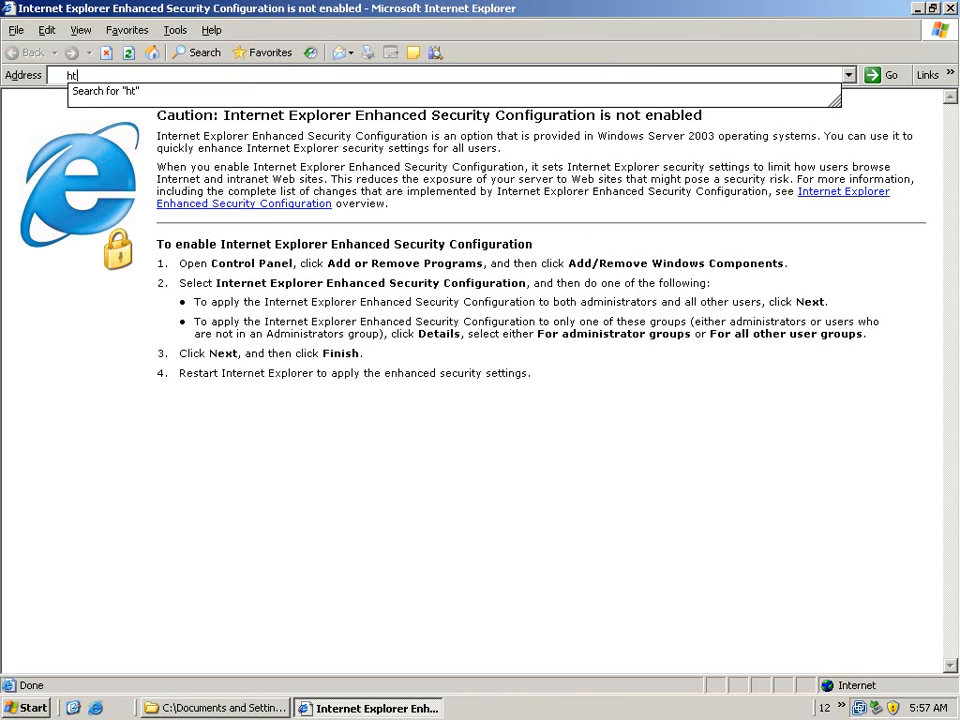
{"action": "type", "text": "tp://portal"}
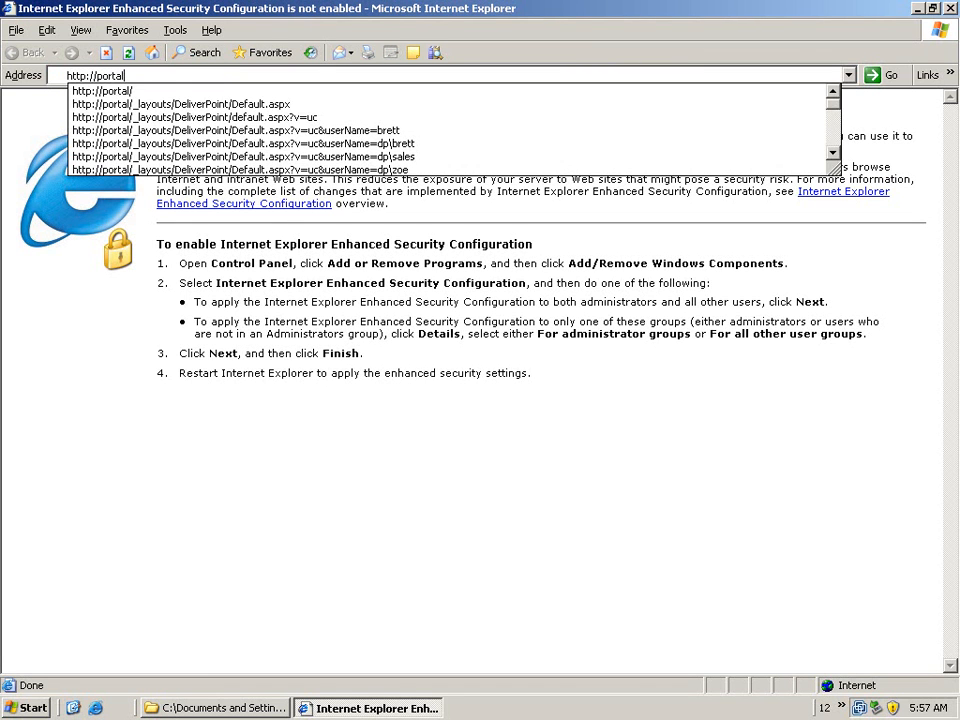
{"action": "key", "text": "Down"}
{"action": "key", "text": "Return"}
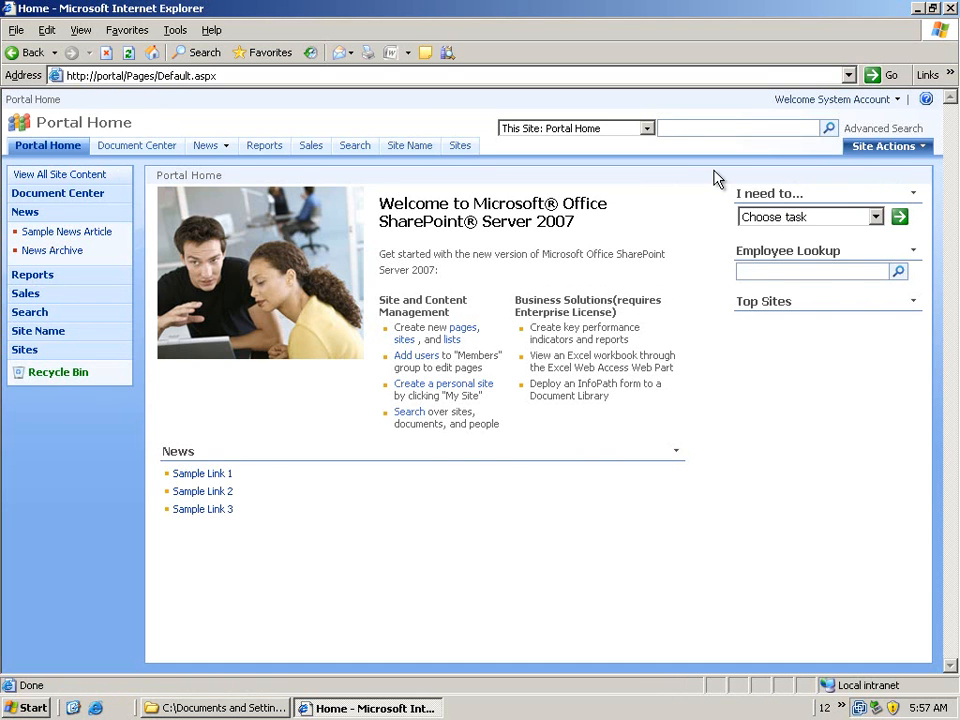
{"action": "left_click", "coordinate": [895, 150]}
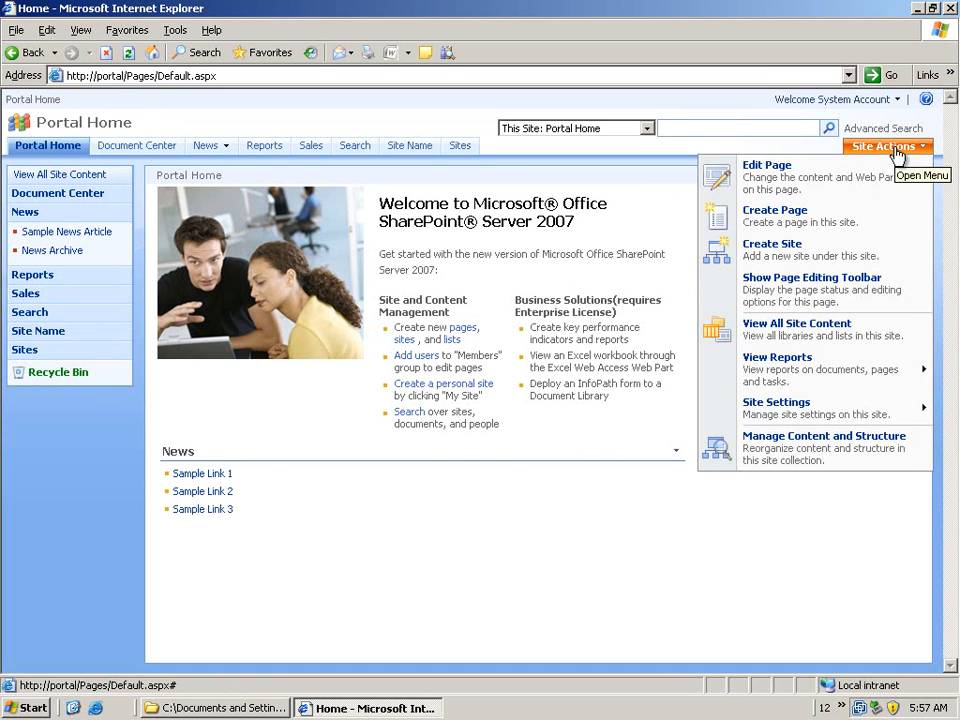
{"action": "left_click", "coordinate": [786, 524]}
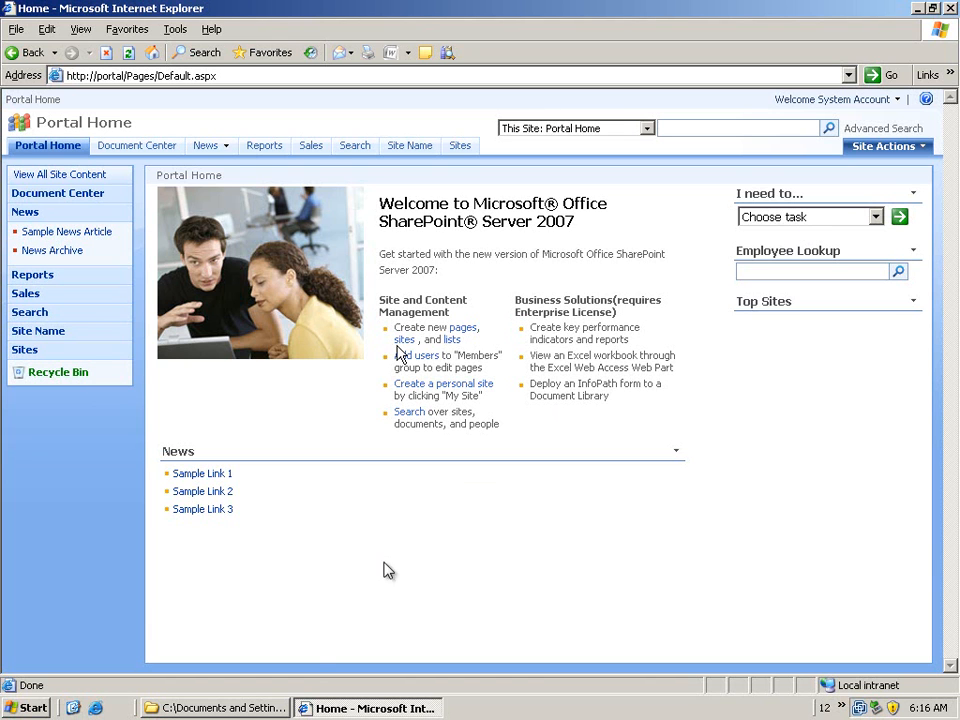
Start the DeliverPoint.msi installer from the deliverpoint folder and accept its license agreement
{"action": "left_click", "coordinate": [225, 708]}
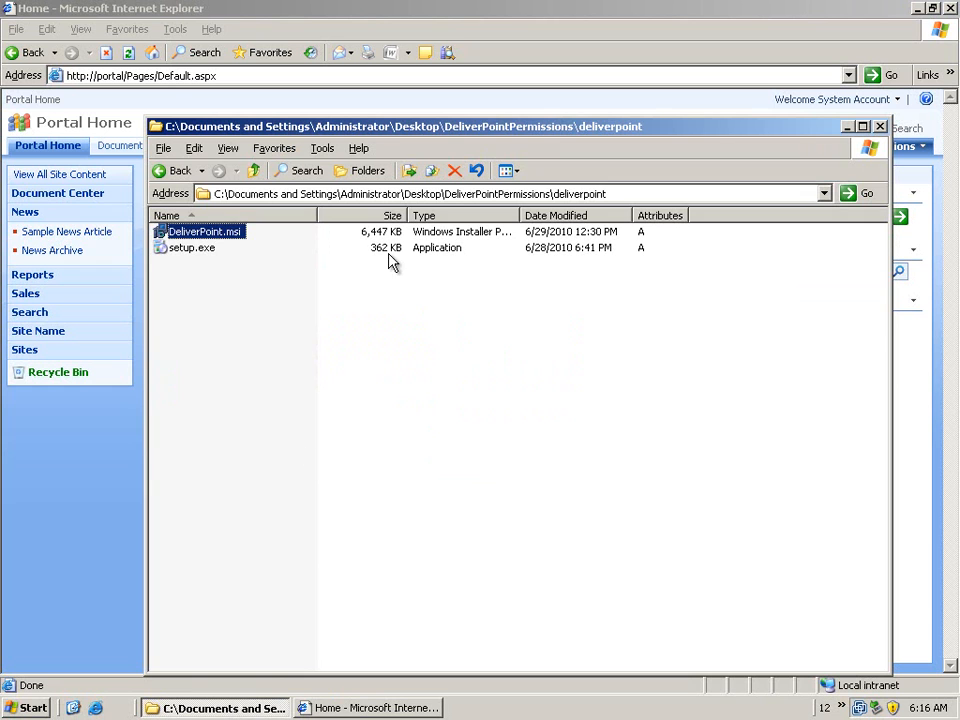
{"action": "double_click", "coordinate": [231, 238]}
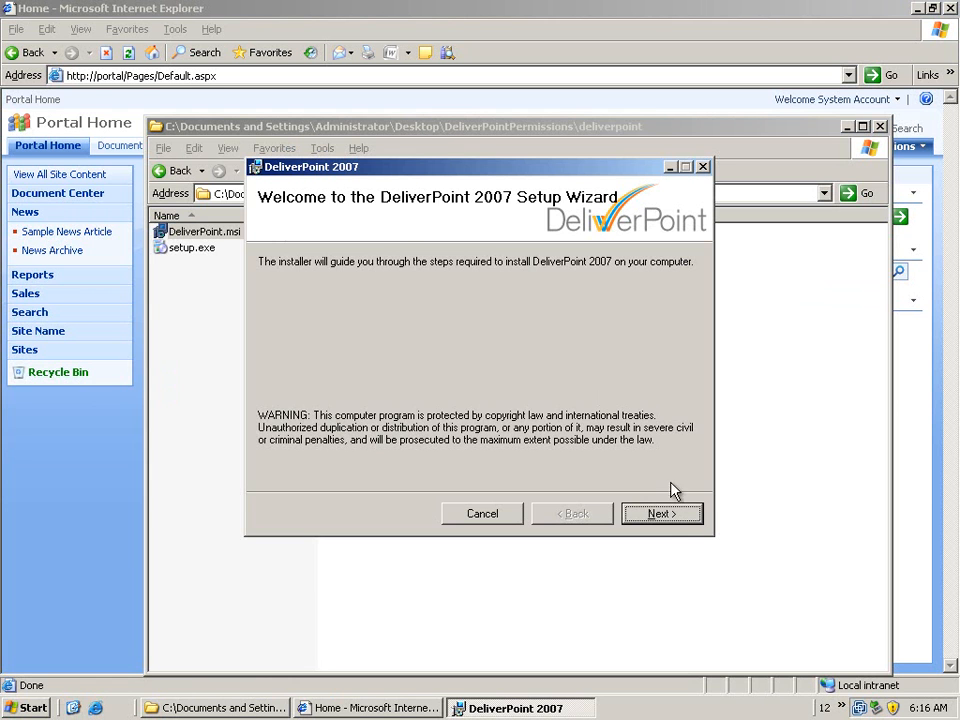
{"action": "left_click", "coordinate": [666, 515]}
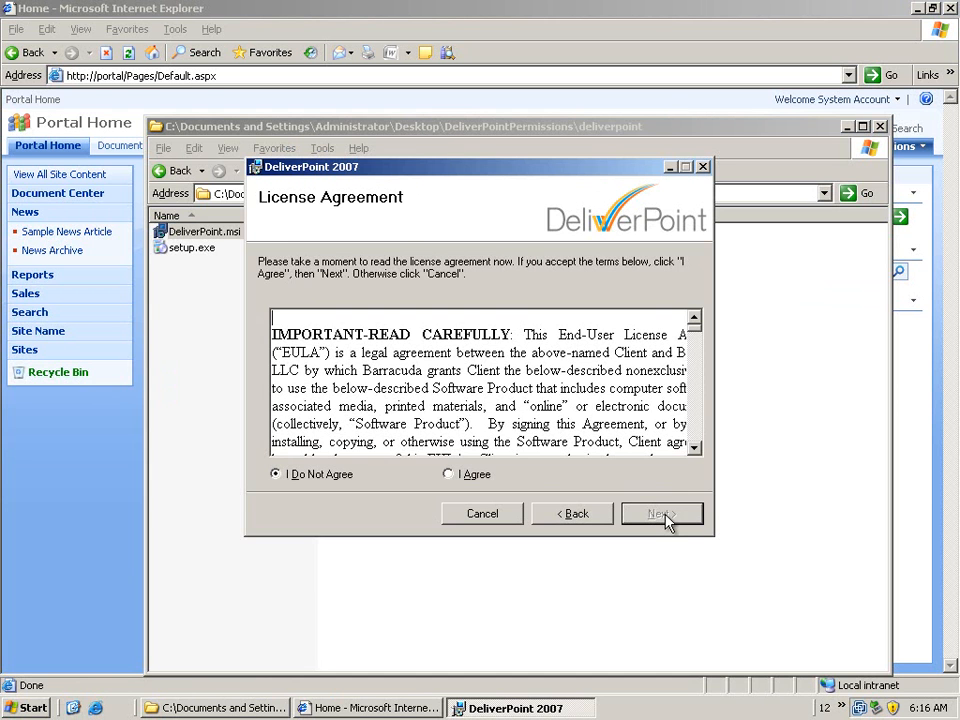
{"action": "left_click", "coordinate": [449, 475]}
{"action": "left_click", "coordinate": [666, 515]}
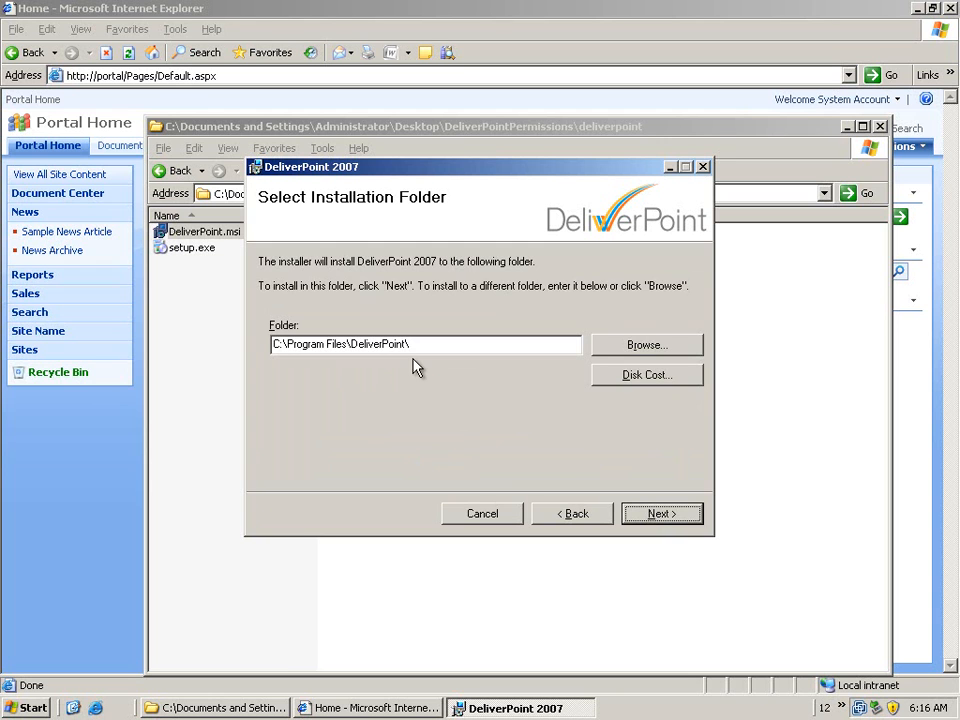
Install DeliverPoint 2007 in C:\Program Files\DeliverPoint\ and close the setup wizard
{"action": "left_click", "coordinate": [650, 519]}
{"action": "left_click", "coordinate": [663, 519]}
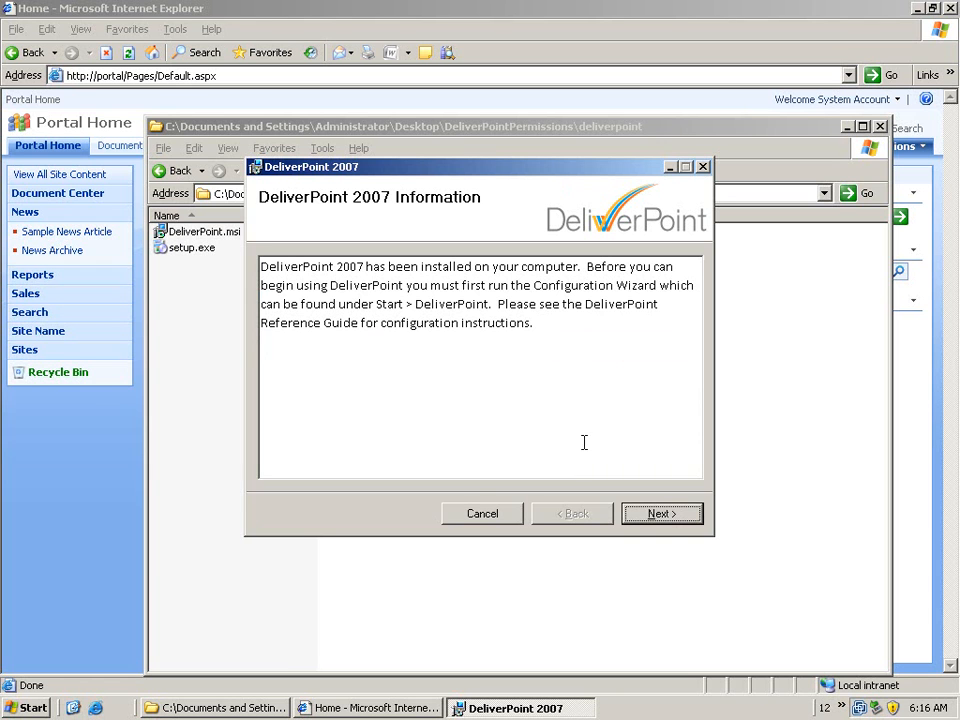
{"action": "left_click", "coordinate": [662, 513]}
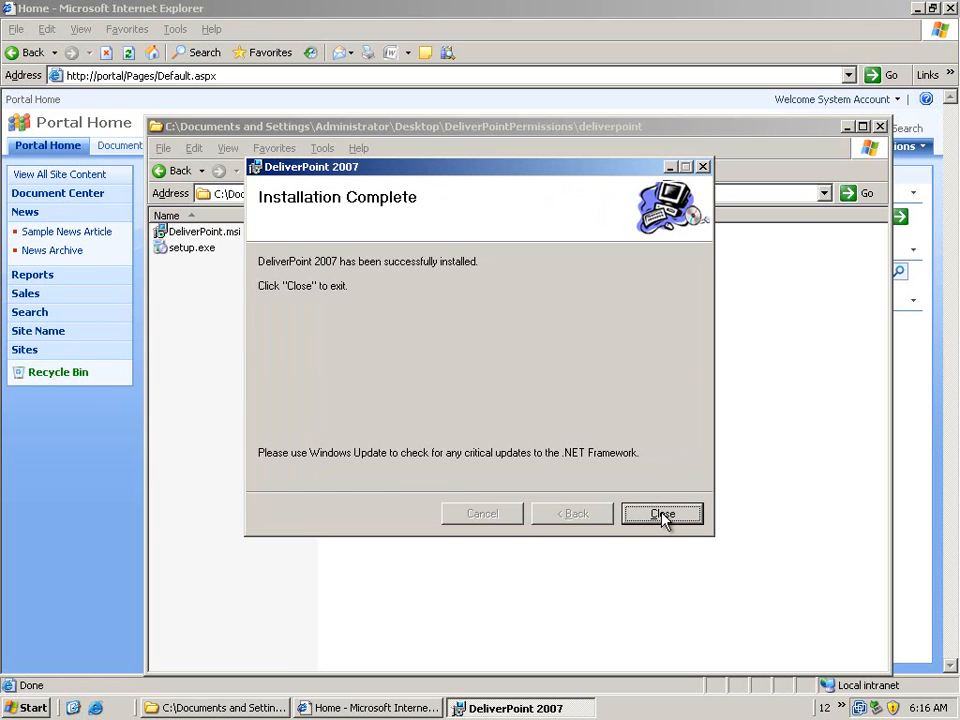
{"action": "left_click", "coordinate": [662, 514]}
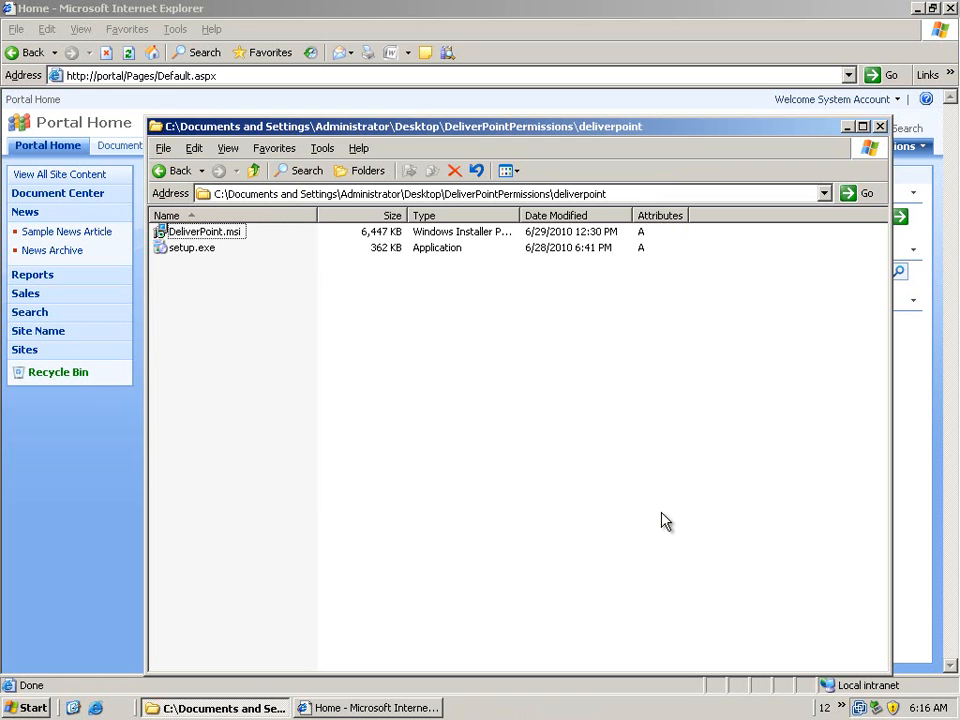
Launch the DeliverPoint Configuration Wizard and proceed to the service account settings
{"action": "left_click", "coordinate": [30, 710]}
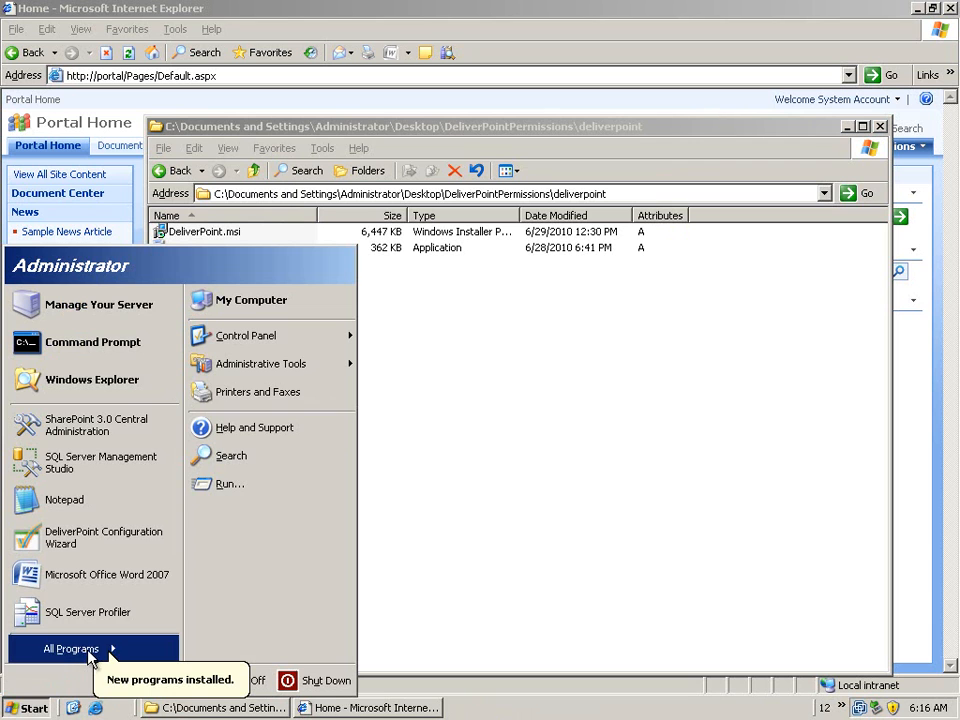
{"action": "mouse_move", "coordinate": [90, 655]}
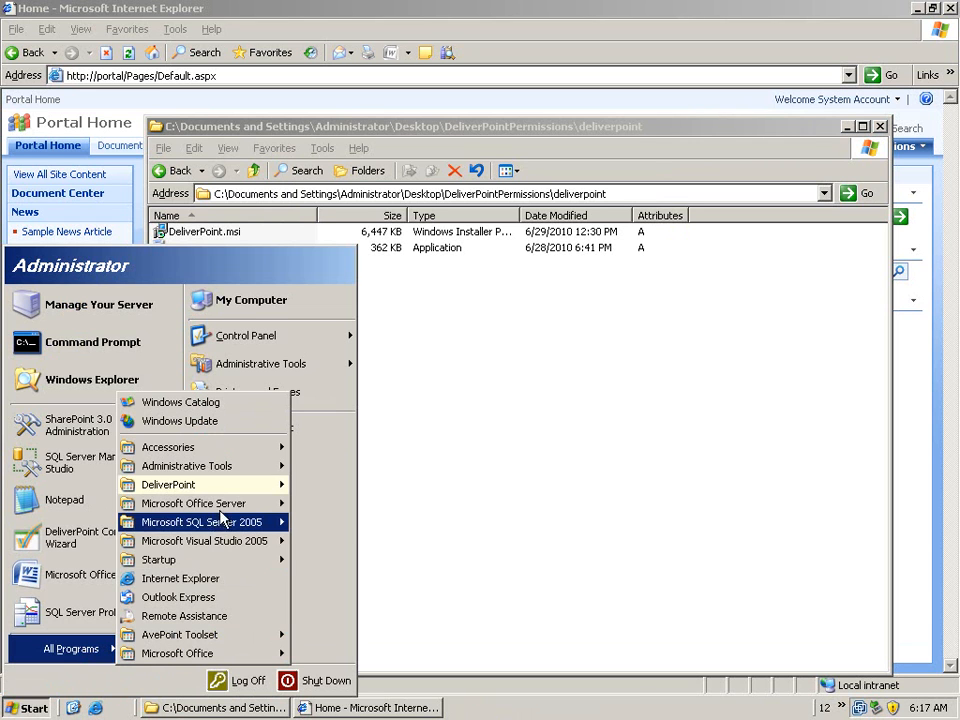
{"action": "mouse_move", "coordinate": [225, 491]}
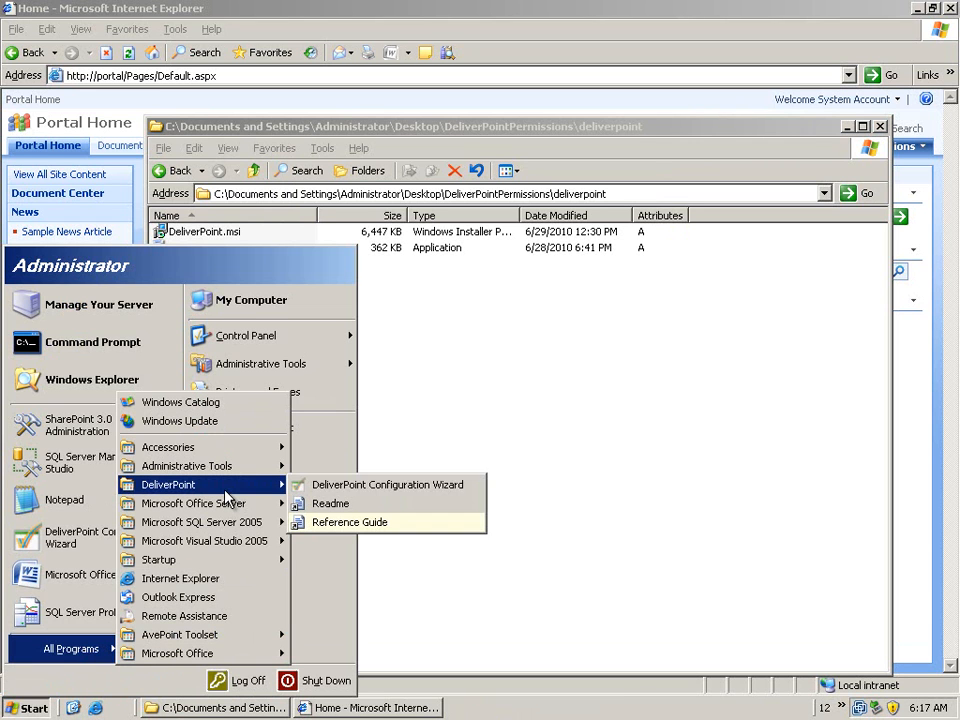
{"action": "left_click", "coordinate": [396, 488]}
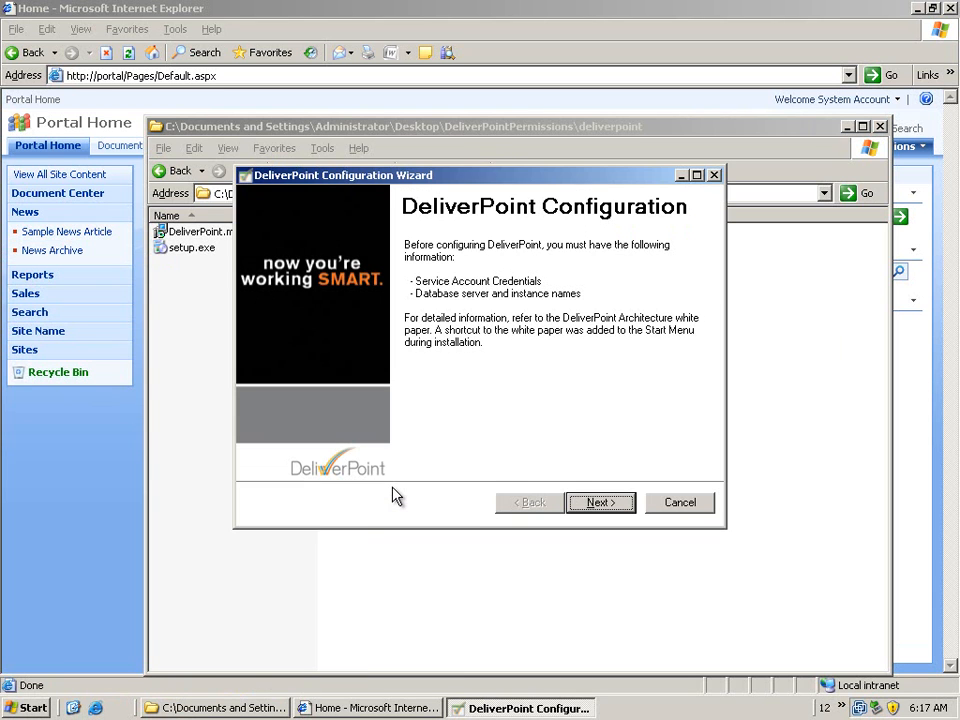
{"action": "left_click", "coordinate": [588, 503]}
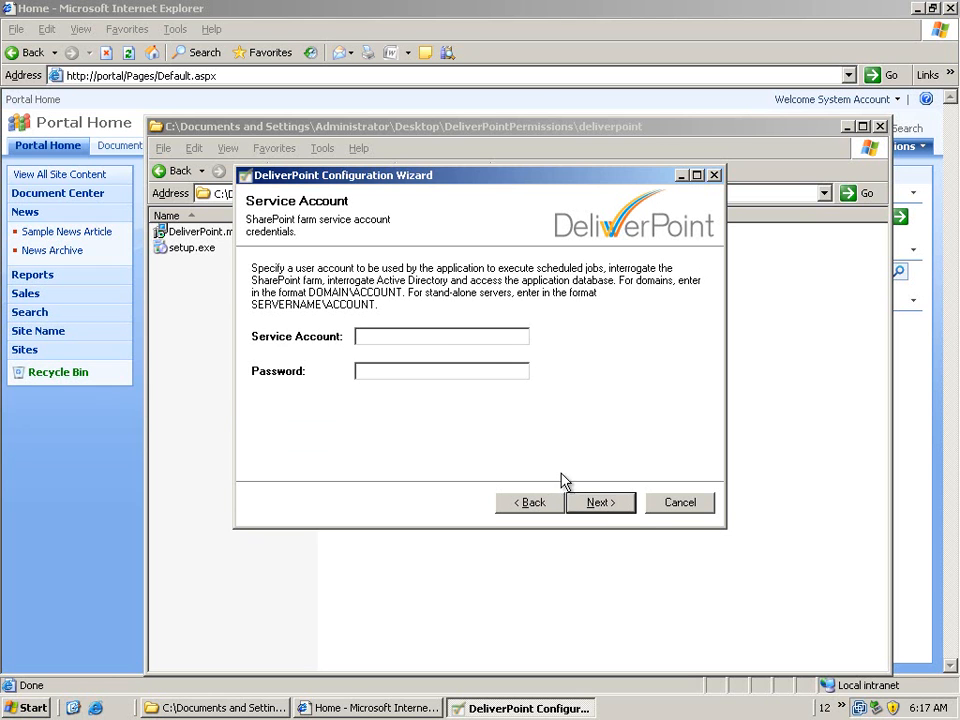
Enter dp\administrator as the service account with its password and submit the credentials
{"action": "left_click", "coordinate": [472, 338]}
{"action": "type", "text": "dp\\administrator"}
{"action": "left_click", "coordinate": [409, 375]}
{"action": "type", "text": "********"}
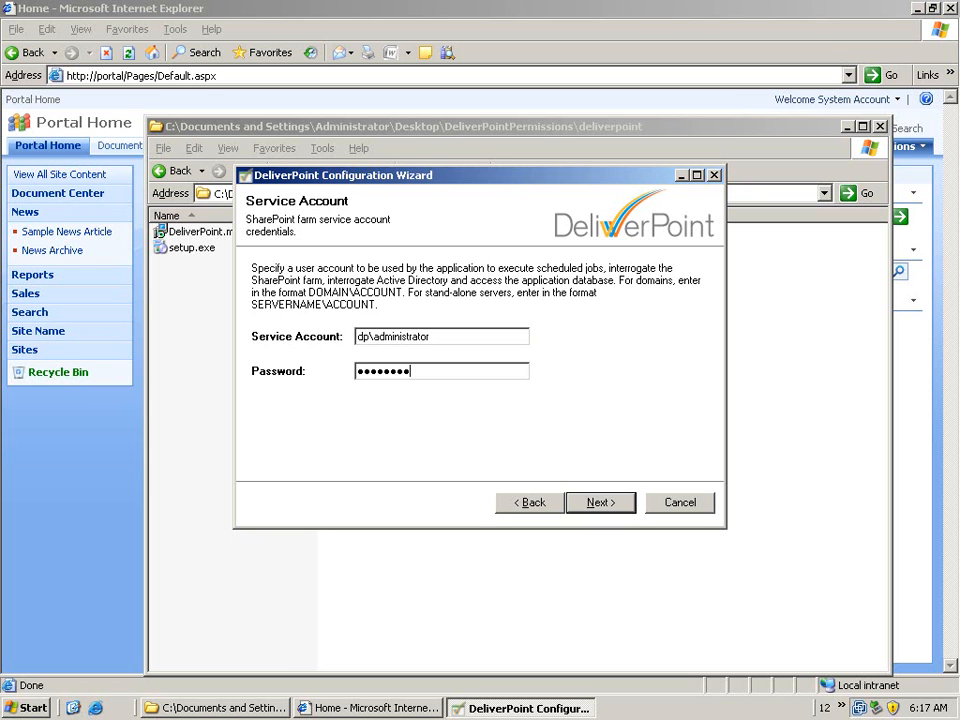
{"action": "left_click", "coordinate": [596, 505]}
Re-enter the service account password and continue to the database configuration
{"action": "left_click", "coordinate": [487, 402]}
{"action": "left_click_drag", "start_coordinate": [463, 377], "coordinate": [240, 380]}
{"action": "type", "text": "********"}
{"action": "left_click", "coordinate": [612, 507]}
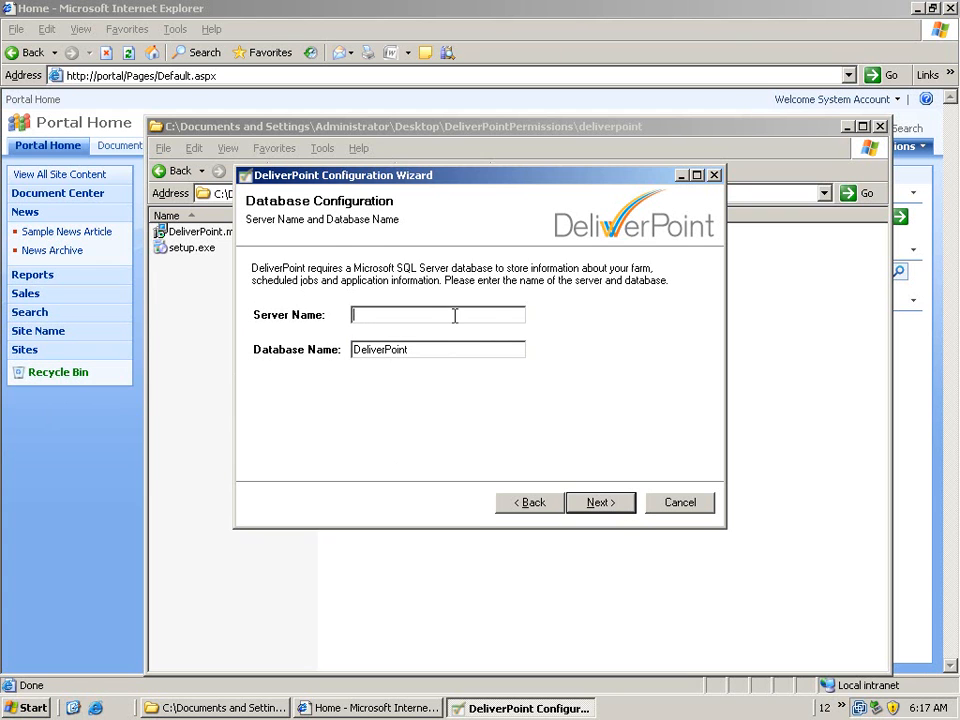
Set the database server name to LIGHTNIN-KLMWP3, keeping DeliverPoint as the database name
{"action": "left_click", "coordinate": [455, 316]}
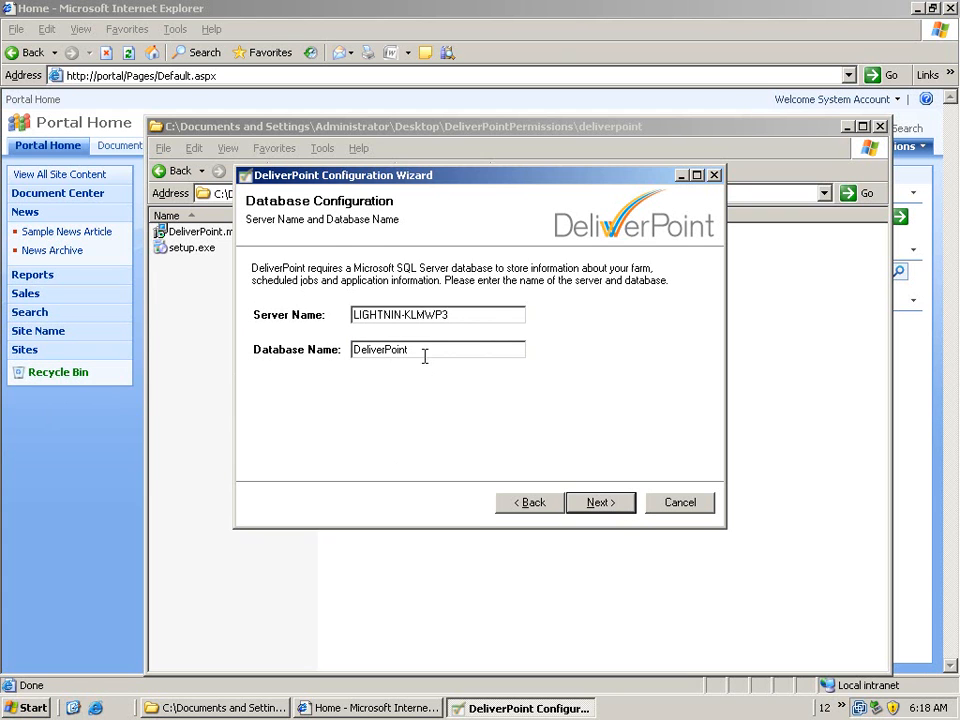
{"action": "left_click", "coordinate": [424, 353]}
{"action": "left_click", "coordinate": [597, 507]}
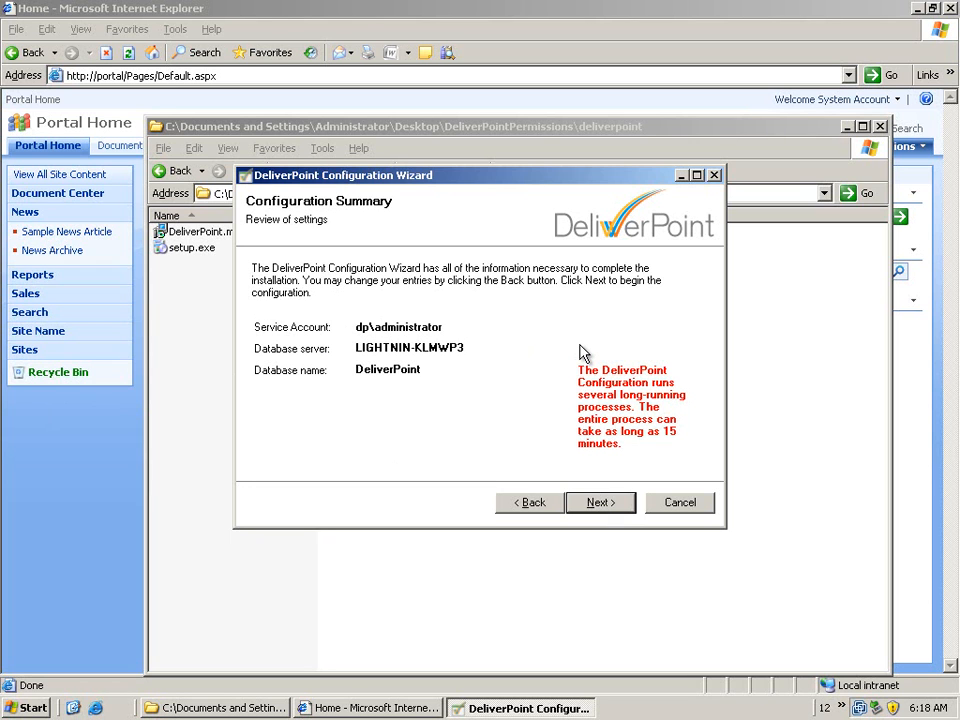
Run the DeliverPoint configuration with the summarized settings and finish the wizard
{"action": "left_click", "coordinate": [583, 506]}
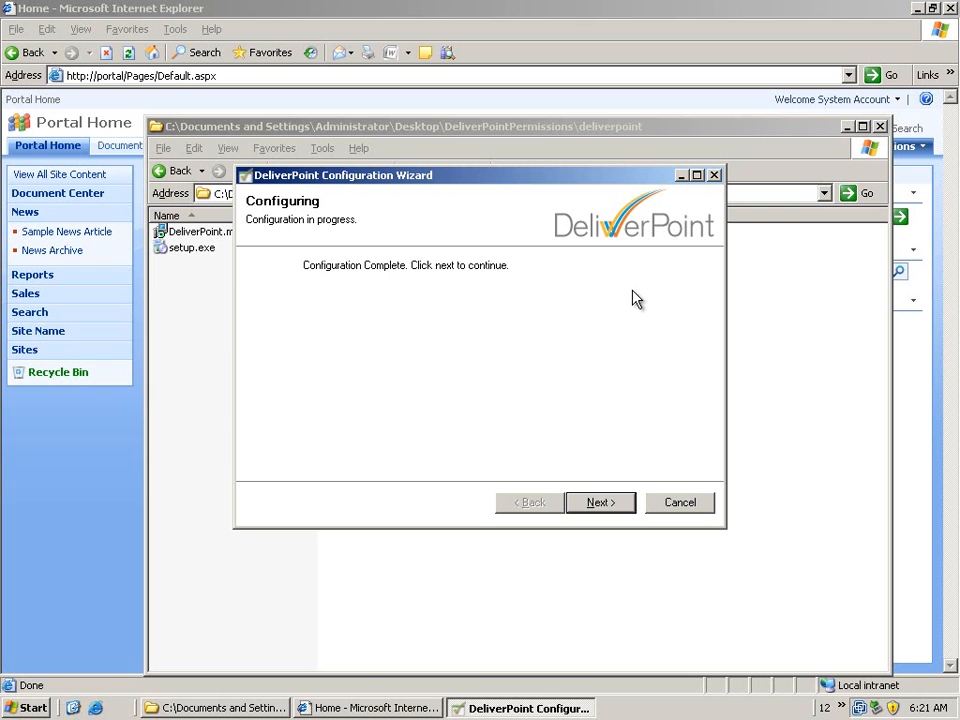
{"action": "left_click", "coordinate": [602, 503]}
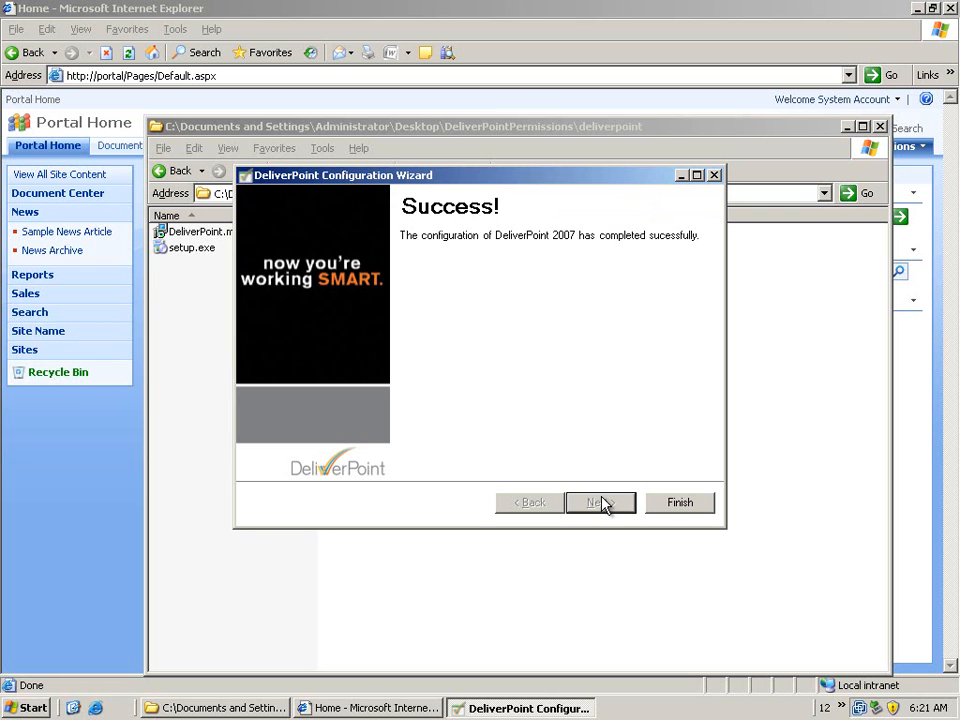
{"action": "left_click", "coordinate": [664, 502]}
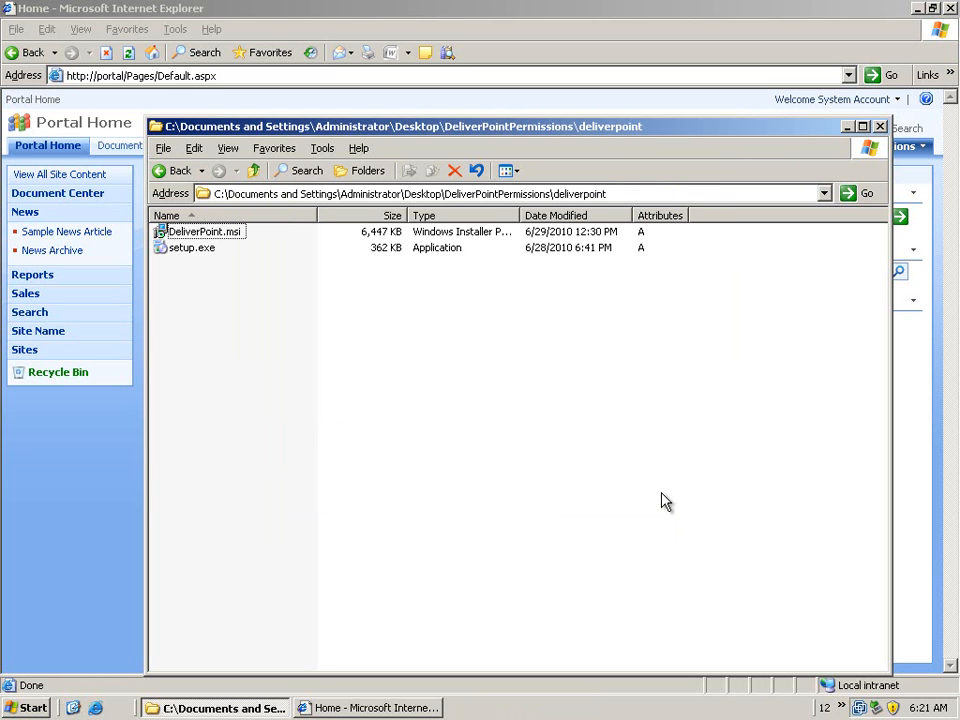
Open the Scheduled Tasks window from the Control Panel
{"action": "left_click", "coordinate": [30, 709]}
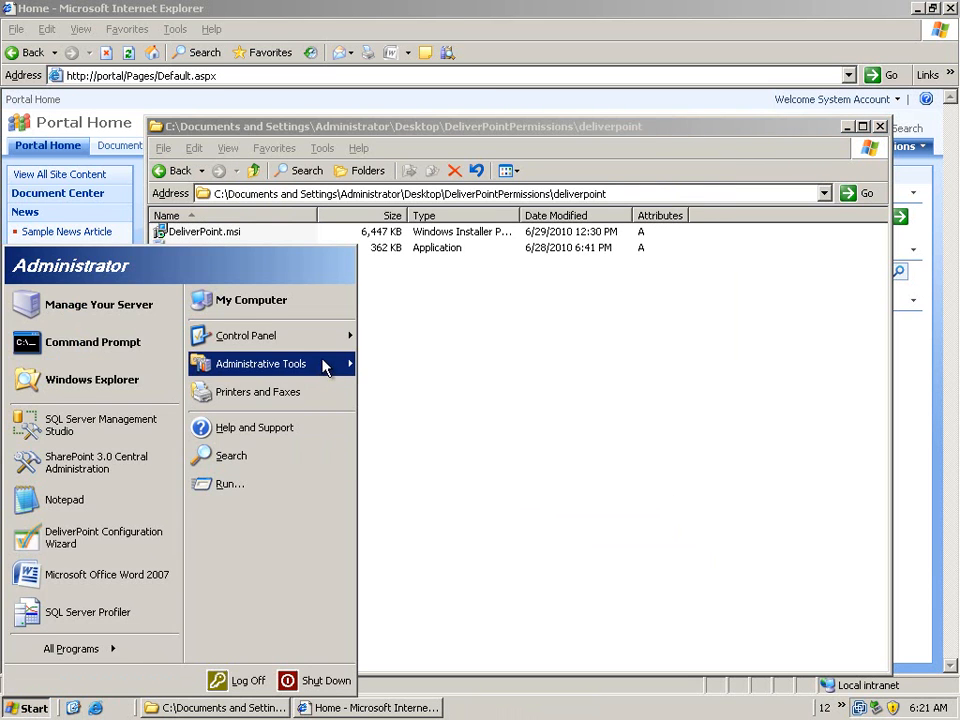
{"action": "mouse_move", "coordinate": [322, 345]}
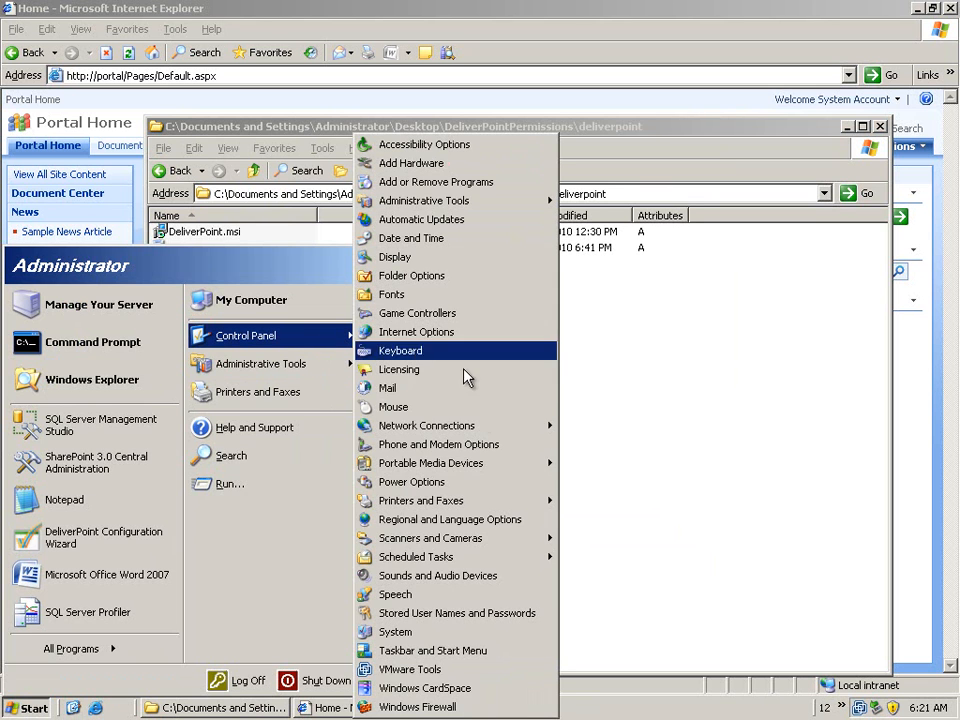
{"action": "mouse_move", "coordinate": [482, 562]}
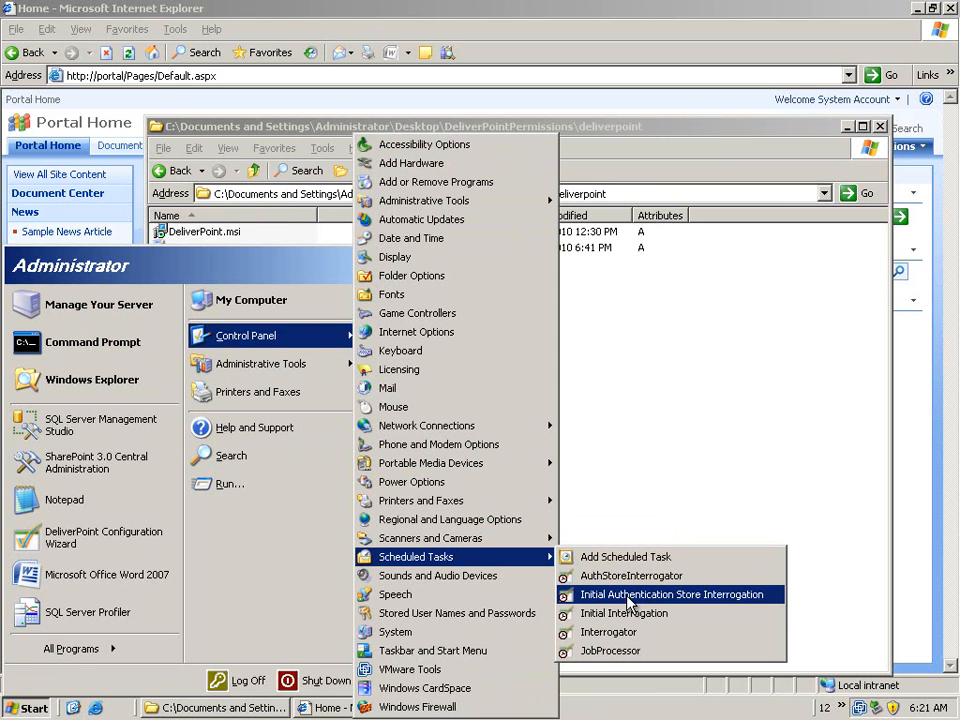
{"action": "right_click", "coordinate": [466, 560]}
{"action": "left_click", "coordinate": [495, 560]}
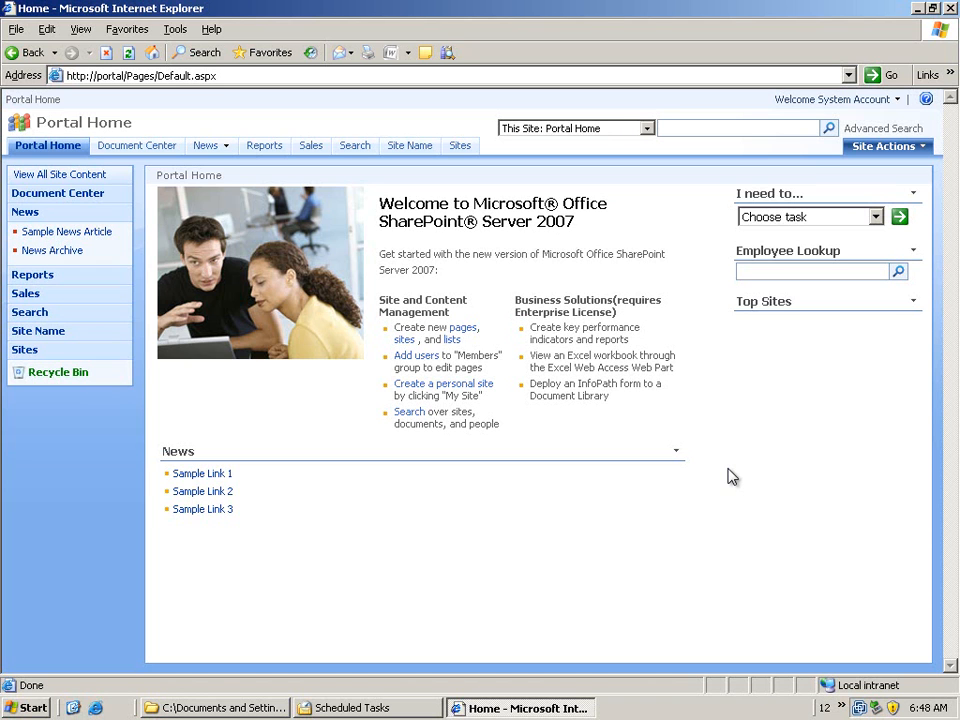
Check the site actions of Portal Home and of the Sales site for the DeliverPoint 2007 and Discover Site Permissions options
{"action": "left_click", "coordinate": [908, 150]}
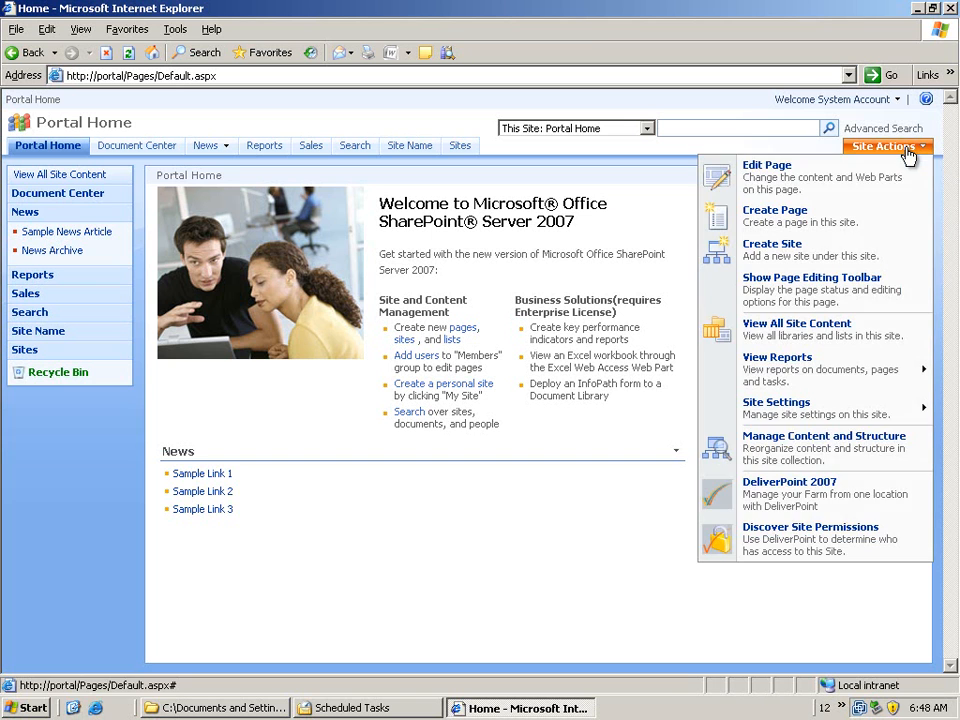
{"action": "left_click", "coordinate": [781, 497]}
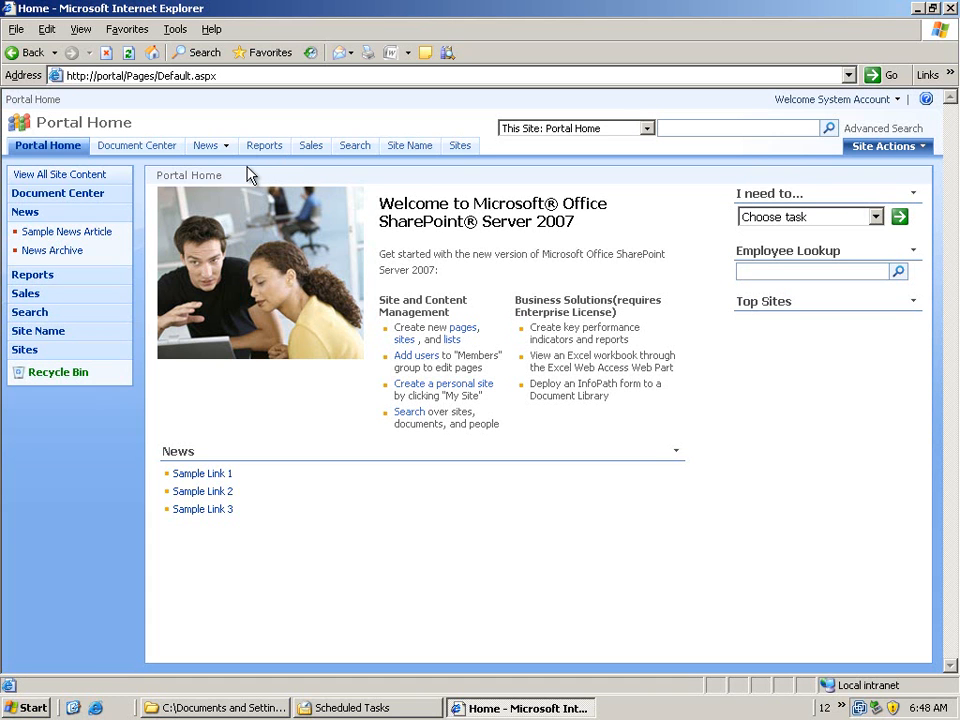
{"action": "left_click", "coordinate": [309, 152]}
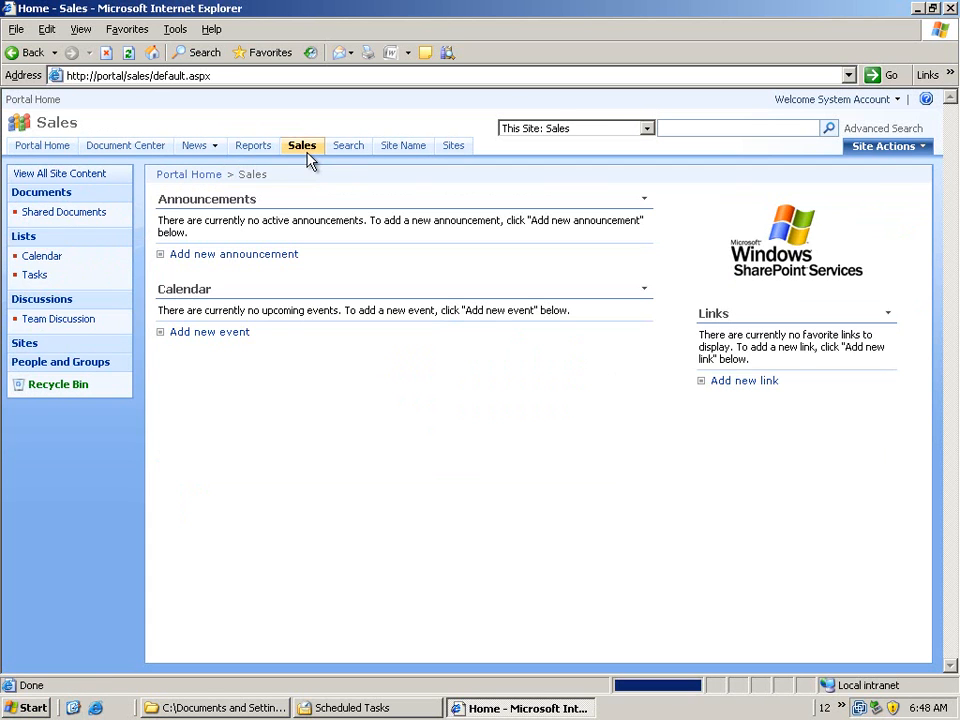
{"action": "left_click", "coordinate": [898, 148]}
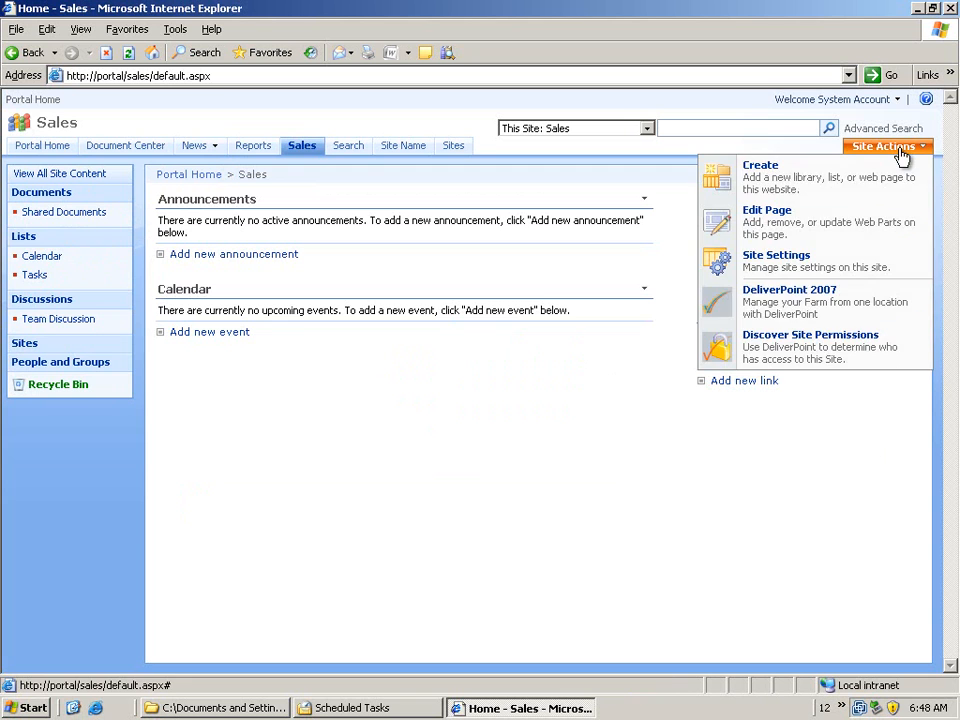
{"action": "left_click", "coordinate": [561, 514]}
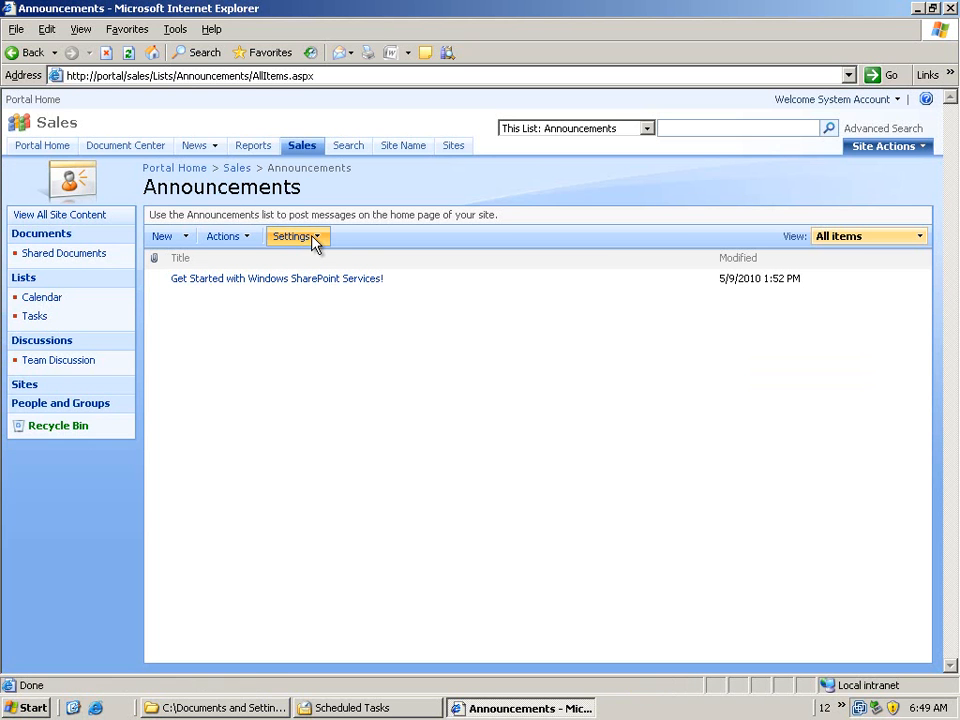
Check the DeliverPoint permission discovery options for the Sales Announcements list and its item, and return to Portal Home
{"action": "left_click", "coordinate": [313, 240]}
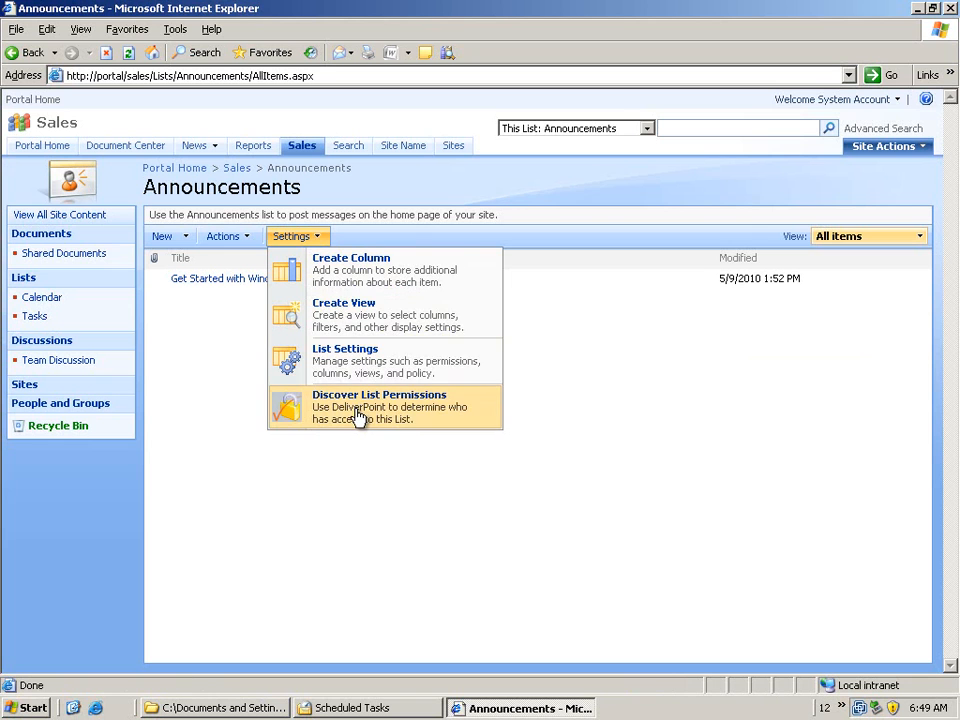
{"action": "left_click", "coordinate": [349, 493]}
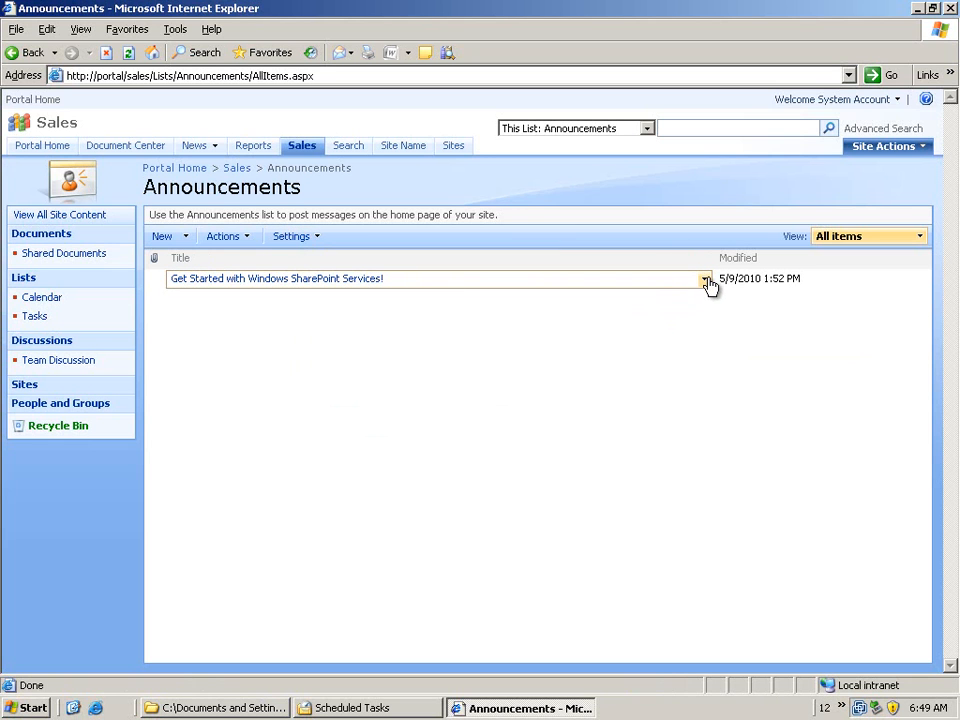
{"action": "left_click", "coordinate": [705, 280]}
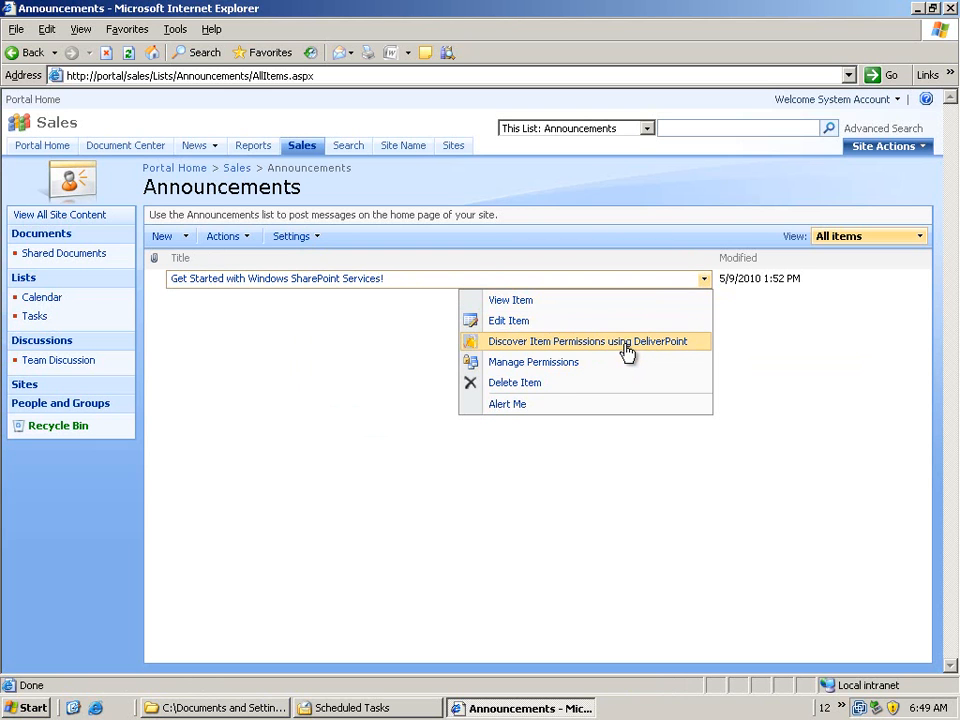
{"action": "left_click", "coordinate": [308, 390]}
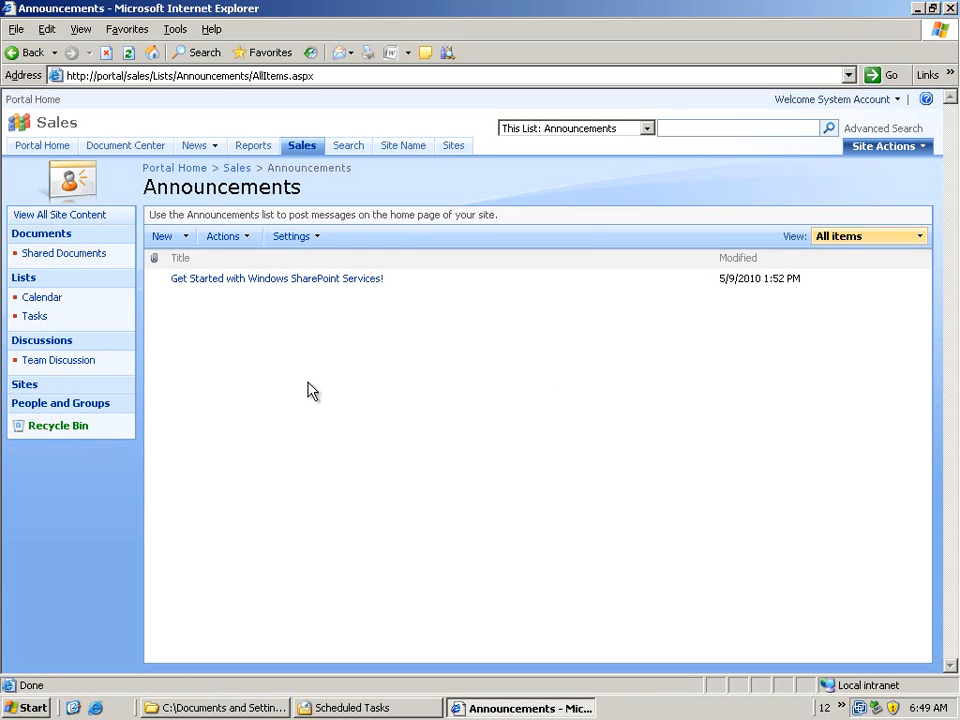
{"action": "left_click", "coordinate": [37, 153]}
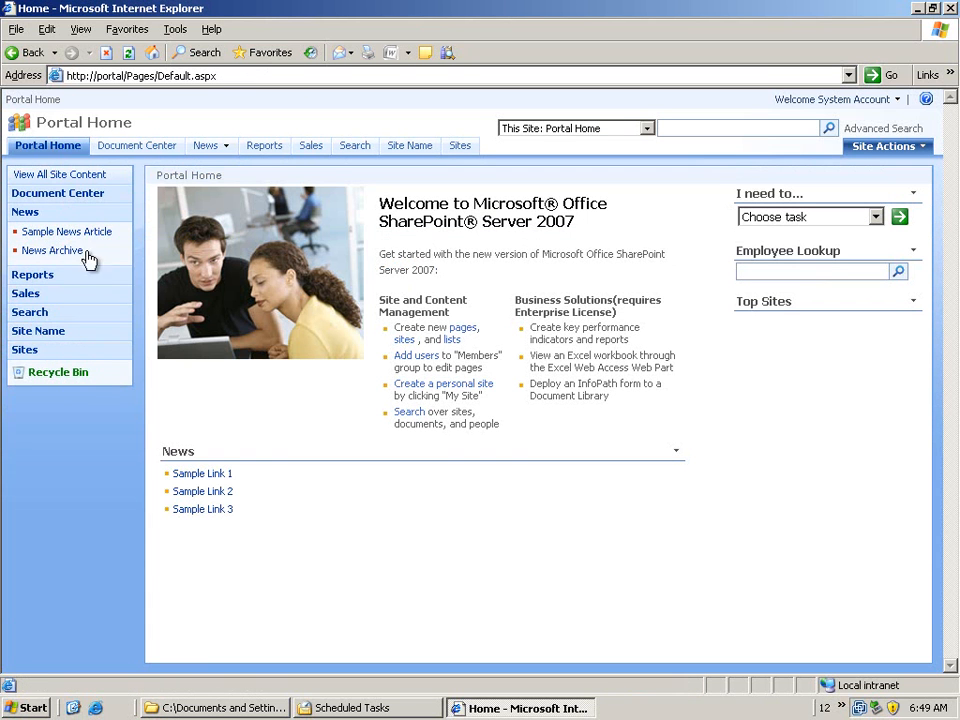
Open SharePoint 3.0 Central Administration and go to the DeliverPoint 2007 Administration page
{"action": "left_click", "coordinate": [41, 711]}
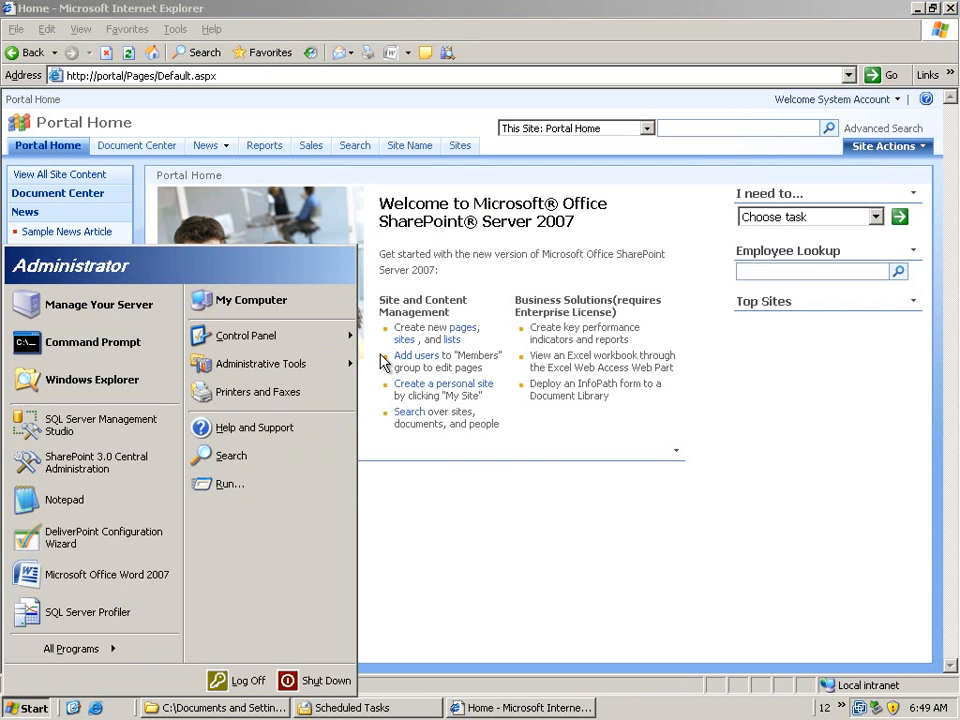
{"action": "mouse_move", "coordinate": [352, 369]}
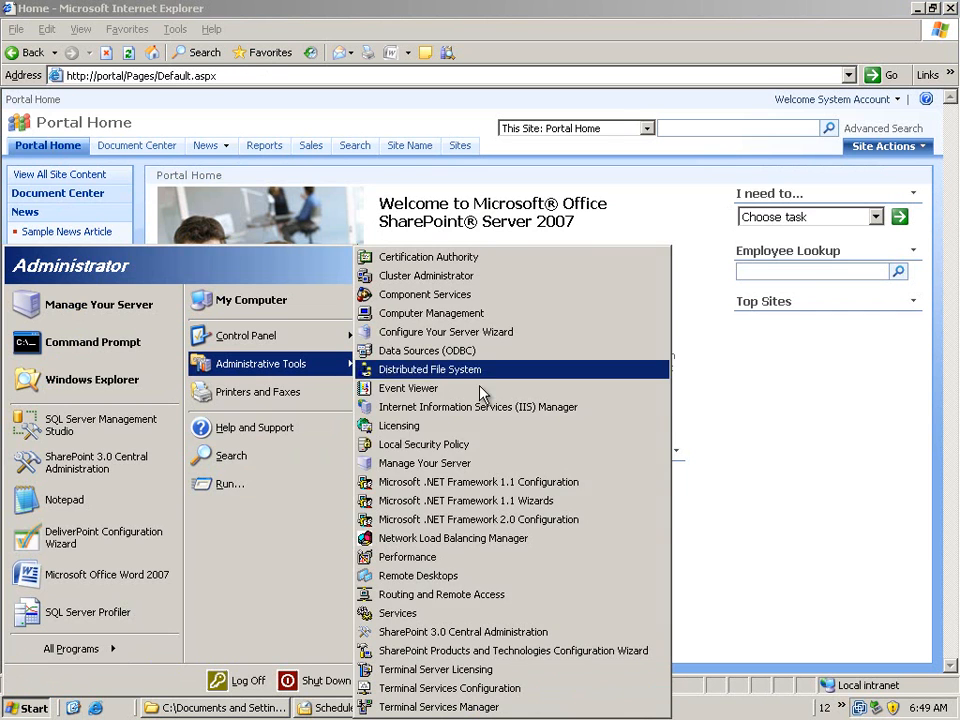
{"action": "left_click", "coordinate": [458, 632]}
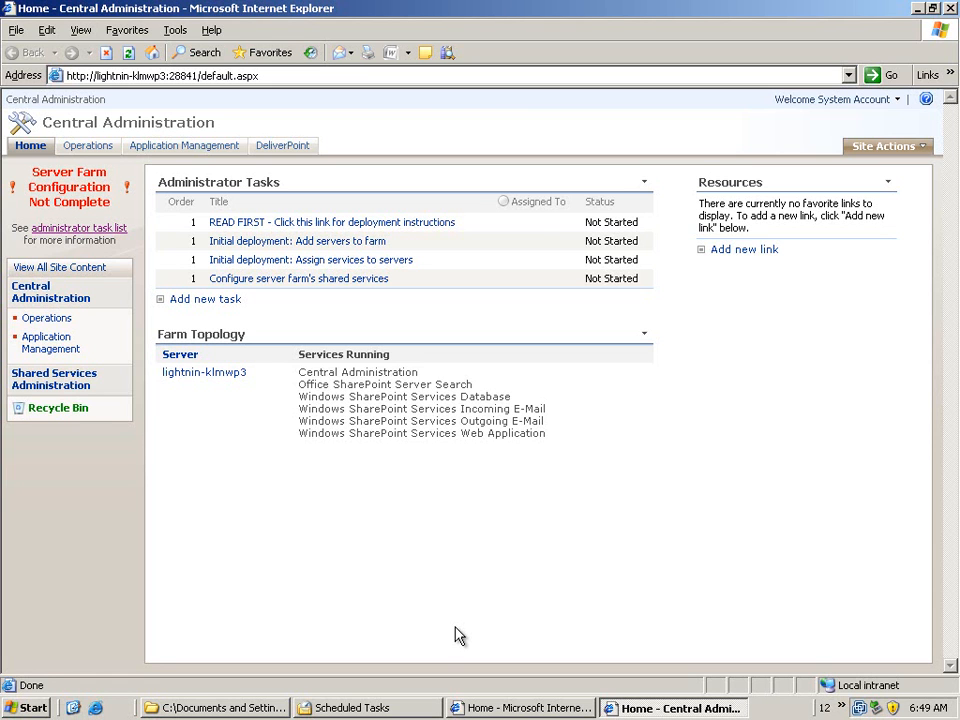
{"action": "left_click", "coordinate": [299, 146]}
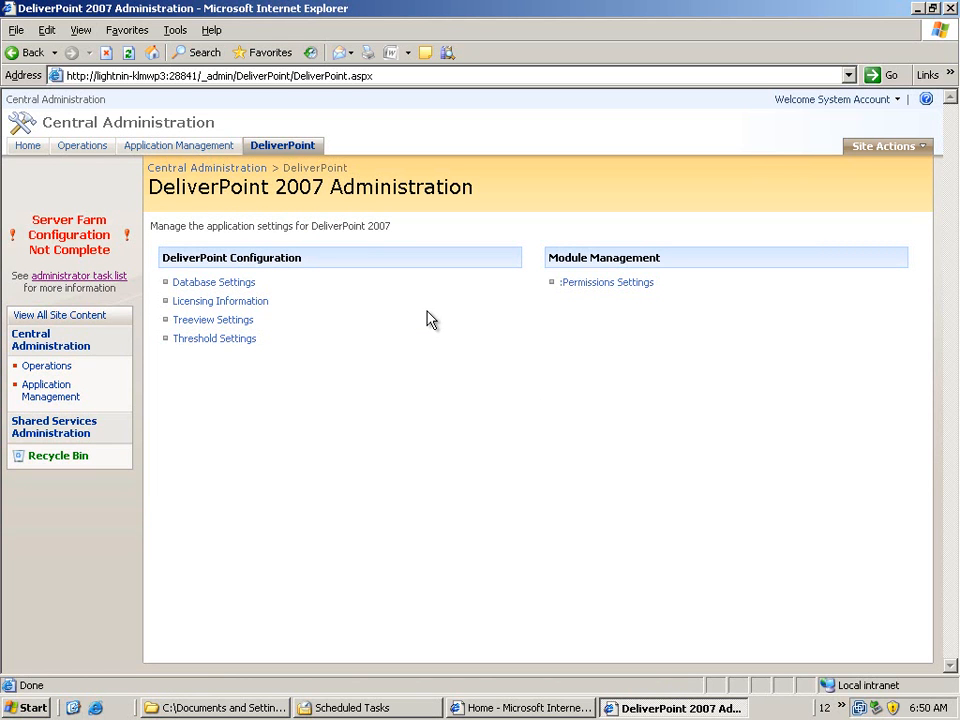
Review DeliverPoint's database settings and licensing information, returning to the DeliverPoint 2007 Administration page
{"action": "left_click", "coordinate": [241, 288]}
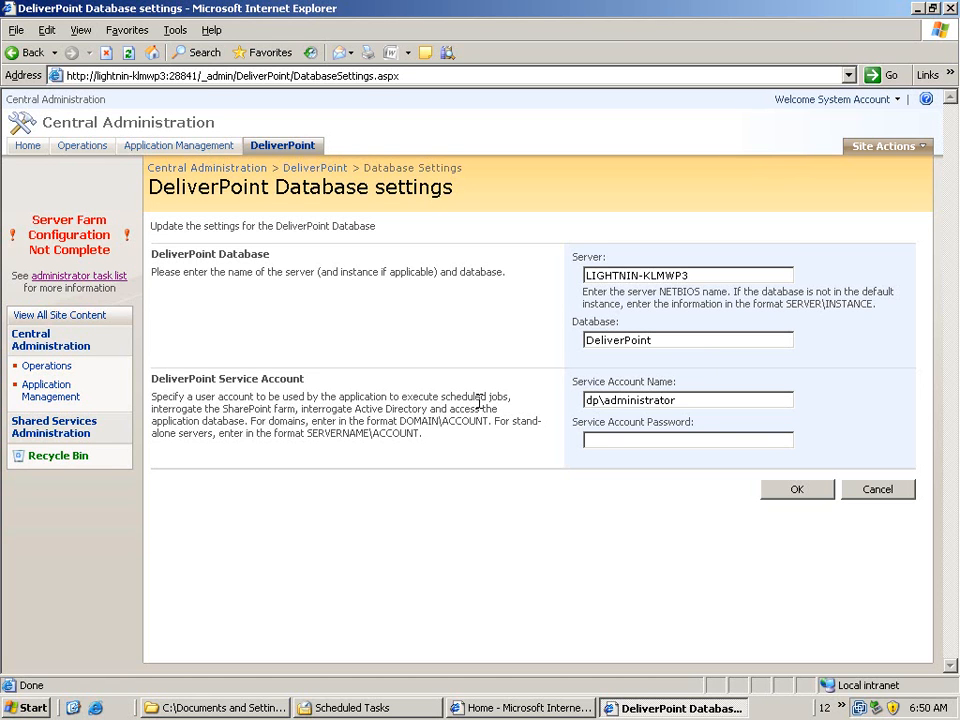
{"action": "left_click", "coordinate": [321, 170]}
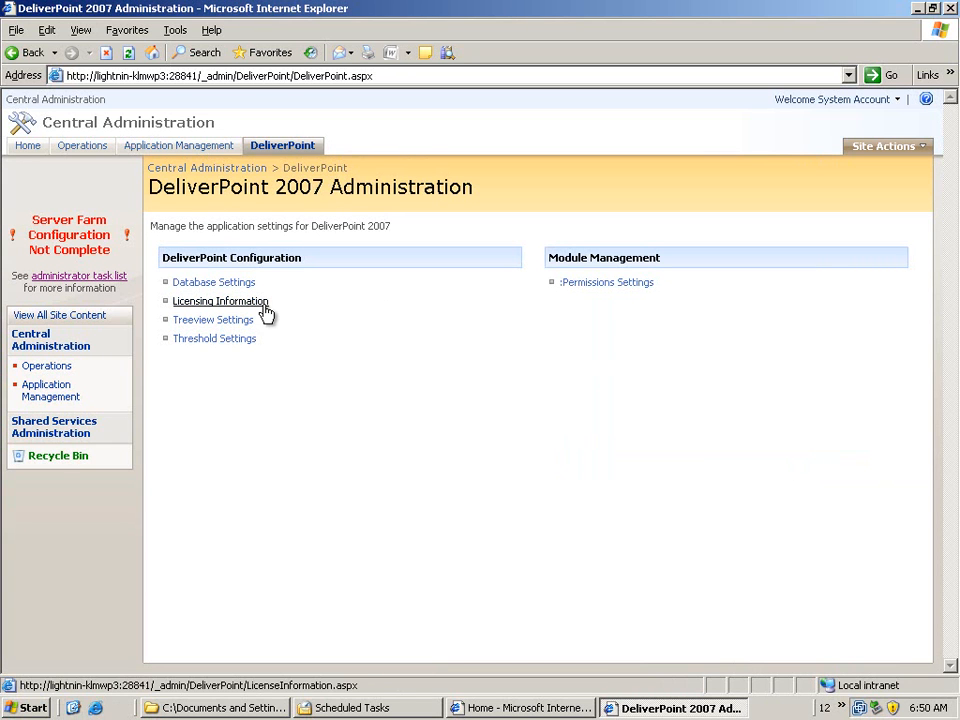
{"action": "left_click", "coordinate": [260, 313]}
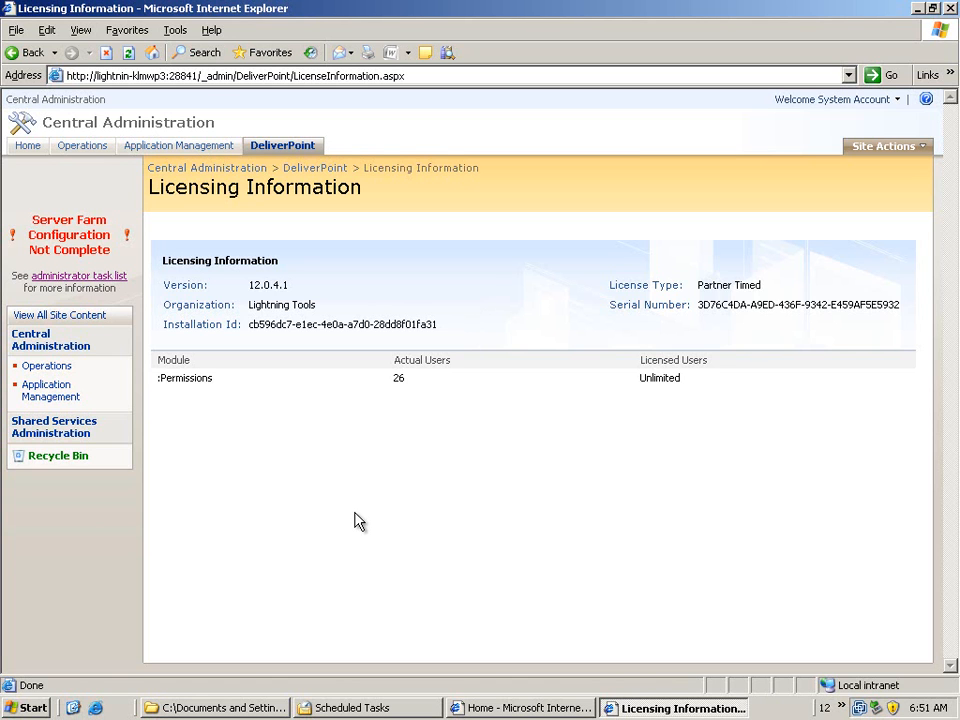
{"action": "left_click", "coordinate": [319, 174]}
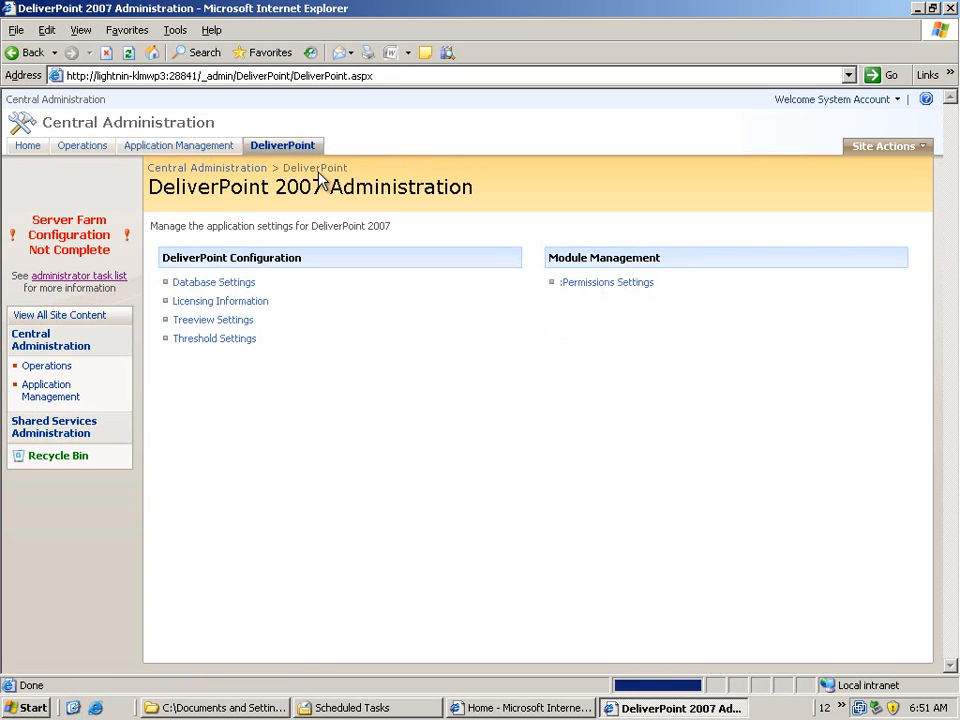
Review DeliverPoint's Treeview settings and the full list of Threshold settings, accepting the thresholds as they are
{"action": "left_click", "coordinate": [242, 321]}
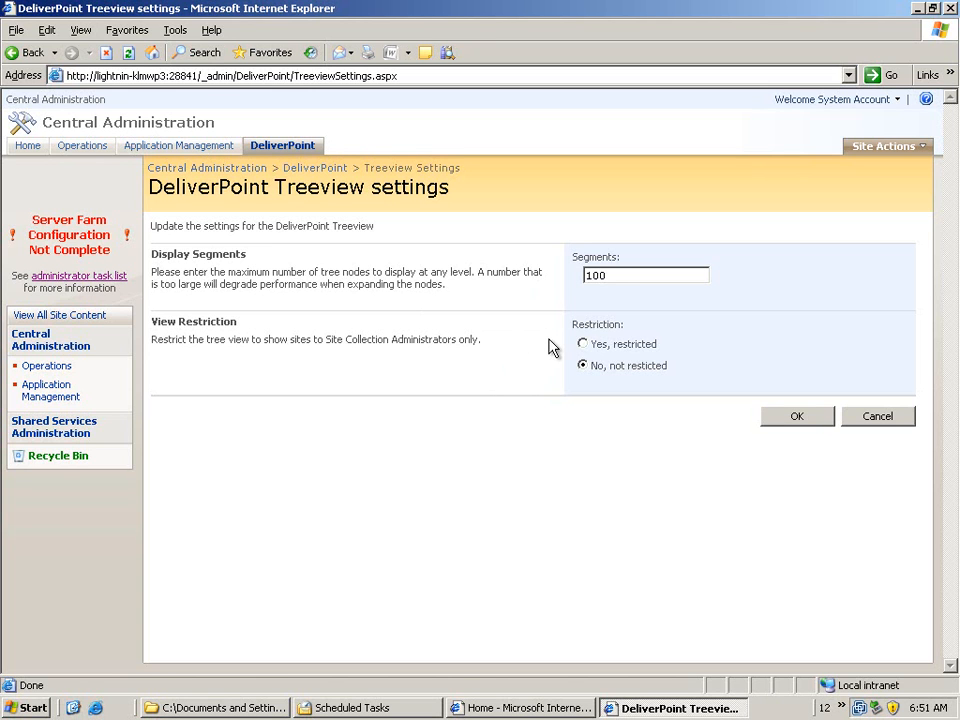
{"action": "left_click", "coordinate": [322, 169]}
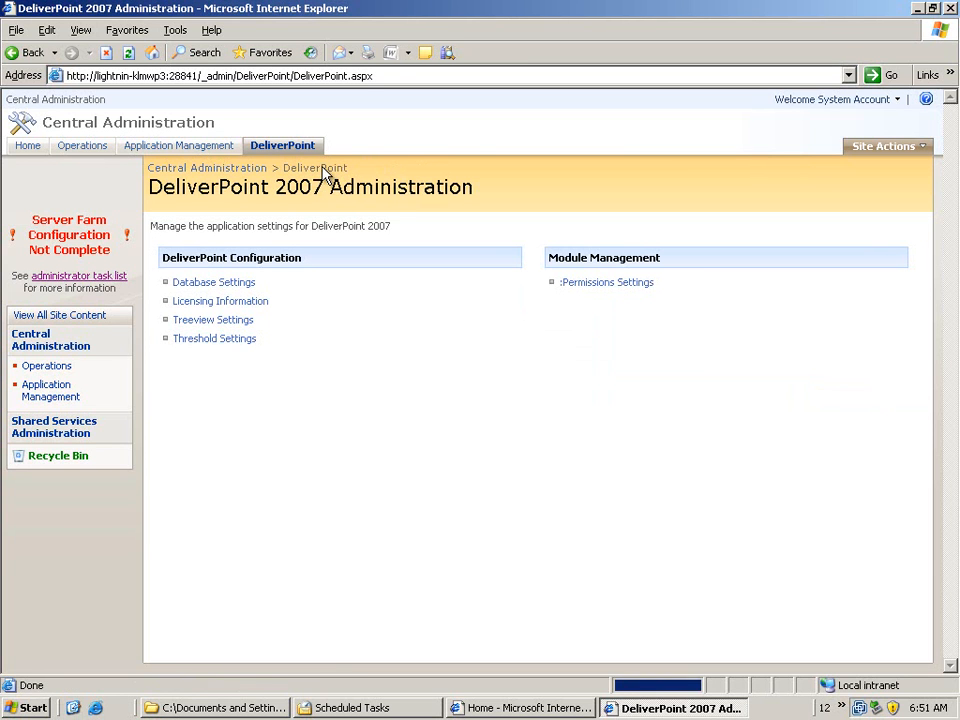
{"action": "left_click", "coordinate": [238, 341]}
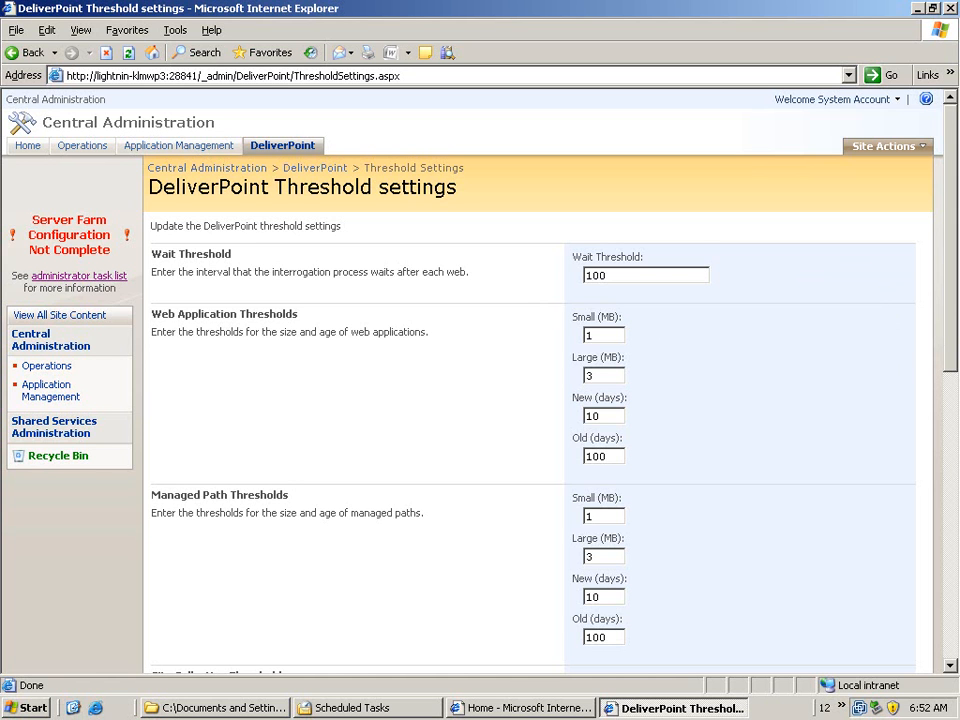
{"action": "left_click_drag", "start_coordinate": [952, 333], "coordinate": [955, 610]}
{"action": "left_click", "coordinate": [824, 624]}
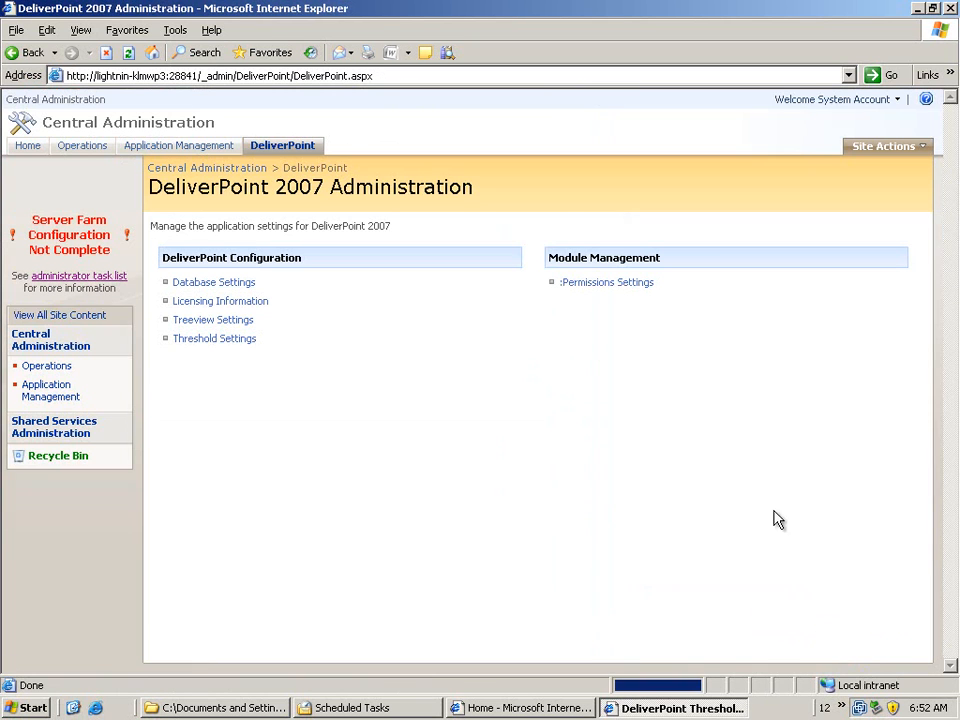
Review the replacement user, domain exclusions and operator accounts in DeliverPoint's :Permissions settings and submit the form with these fields blank
{"action": "left_click", "coordinate": [617, 283]}
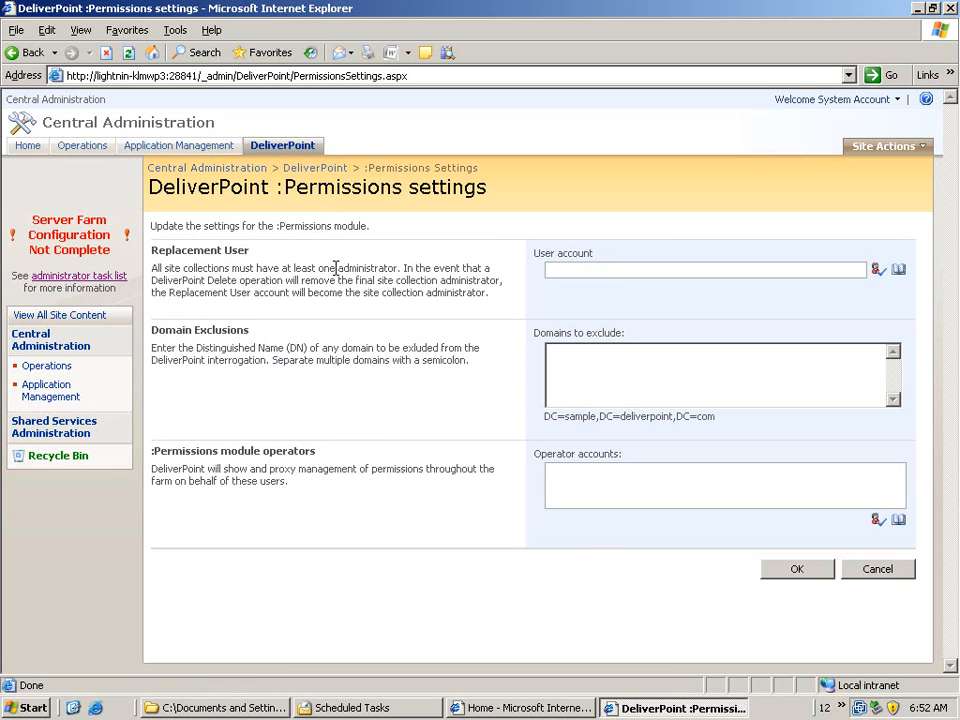
{"action": "left_click", "coordinate": [583, 274]}
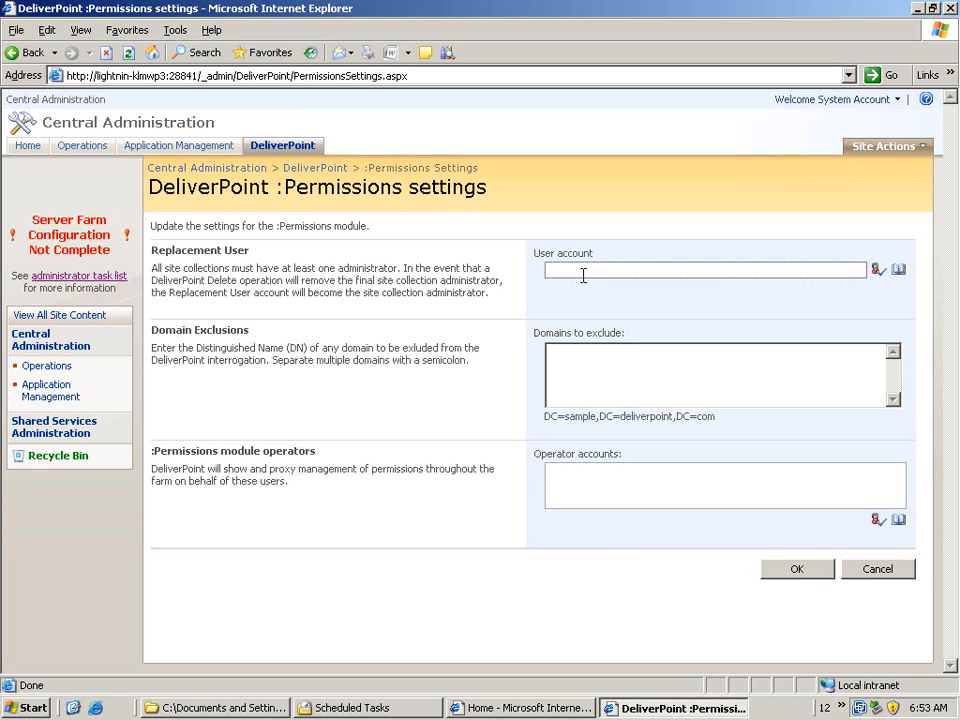
{"action": "left_click", "coordinate": [590, 367]}
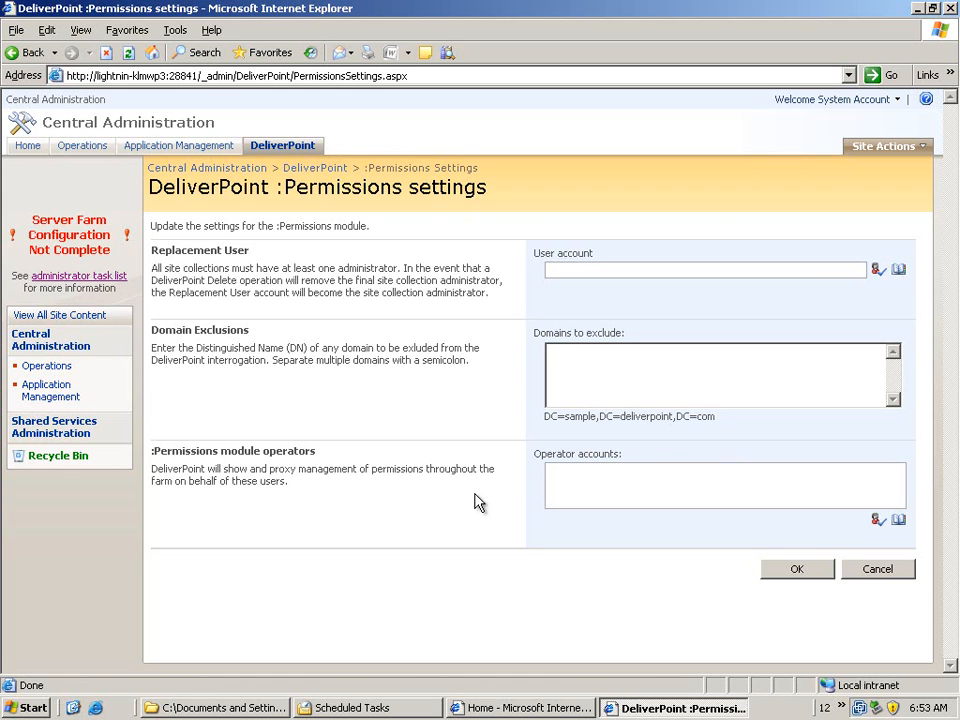
{"action": "left_click", "coordinate": [580, 484]}
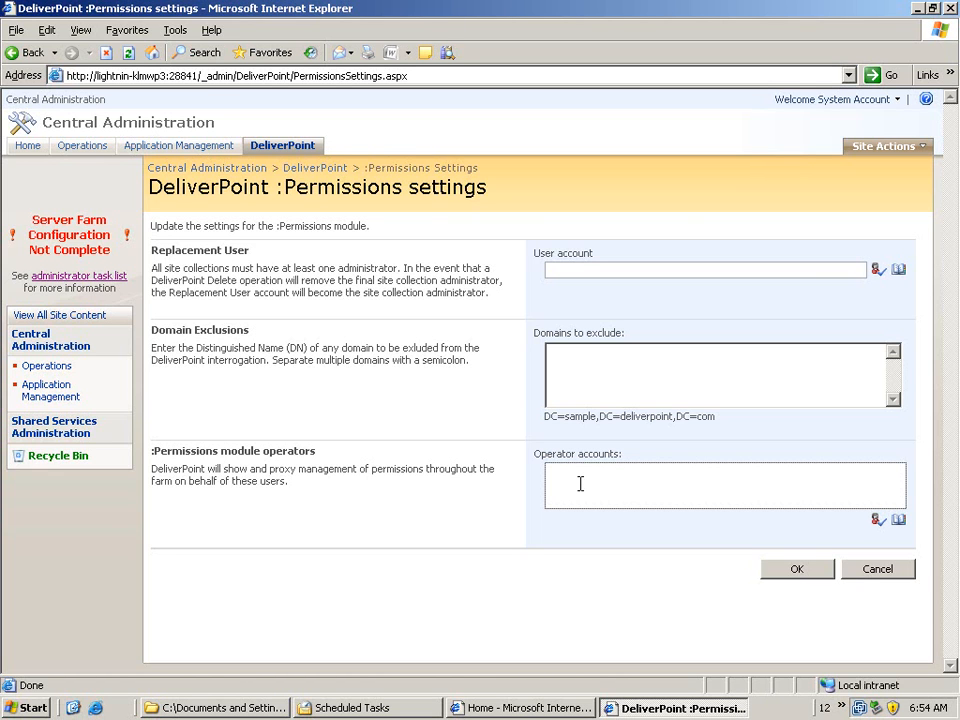
{"action": "left_click", "coordinate": [789, 574]}
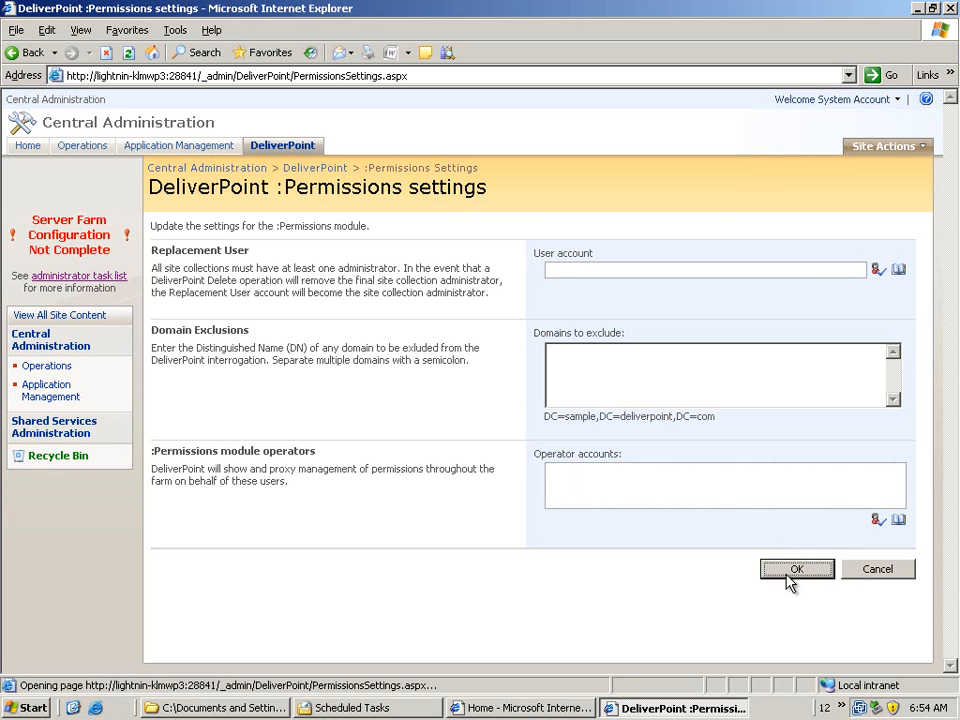